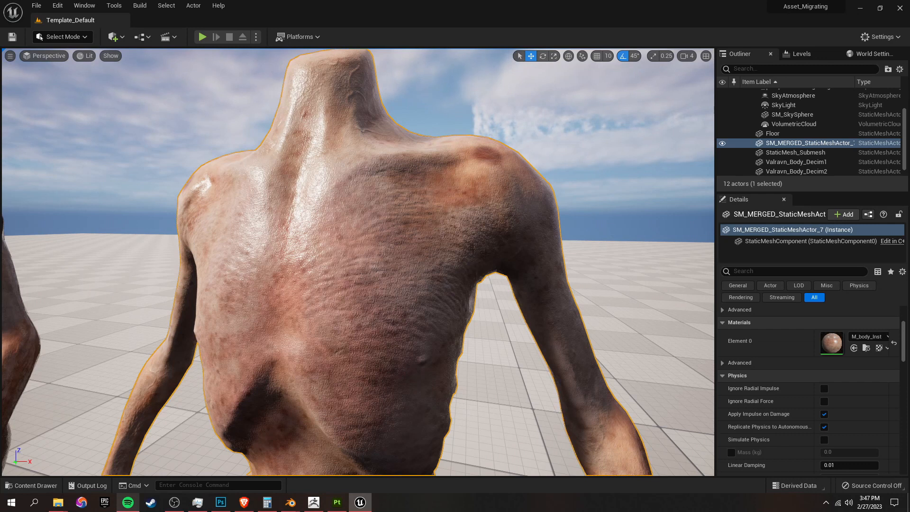
- Examine the skin texturing of the merged body mesh in the level from close up, further away and around its side
mouse_move(433, 253)
right_mouse_down()
mouse_move(433, 260)
mouse_move(433, 253)
right_mouse_up()
right_click_drag(410, 222, 384, 252)
key("s")
key("w")
key("e")
key("w")
key("a")
key("w")
left_click(246, 263)
key("s")
right_click_drag(247, 263, 249, 263)
left_click(451, 204)
right_click_drag(451, 204, 436, 205)
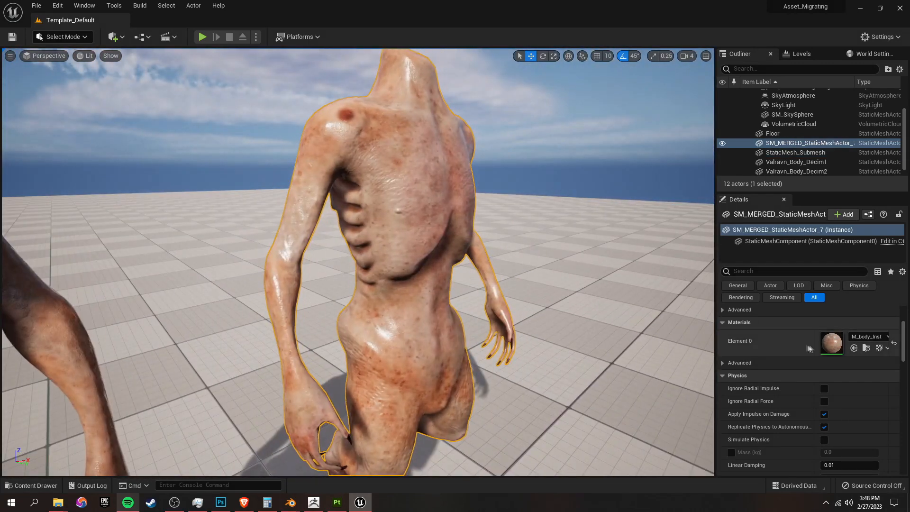
- Open the selected body's M_body_Inst material, open its parent material M_body and examine the texture nodes in its graph
double_click(824, 345)
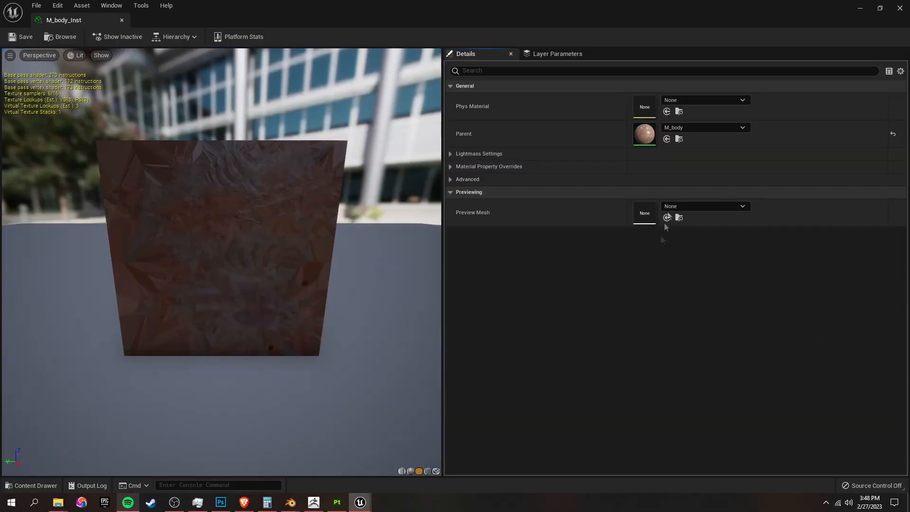
double_click(644, 136)
left_click(121, 21)
right_click_drag(328, 169, 476, 200)
scroll(479, 199, "down", 2)
scroll(555, 200, "up", 2)
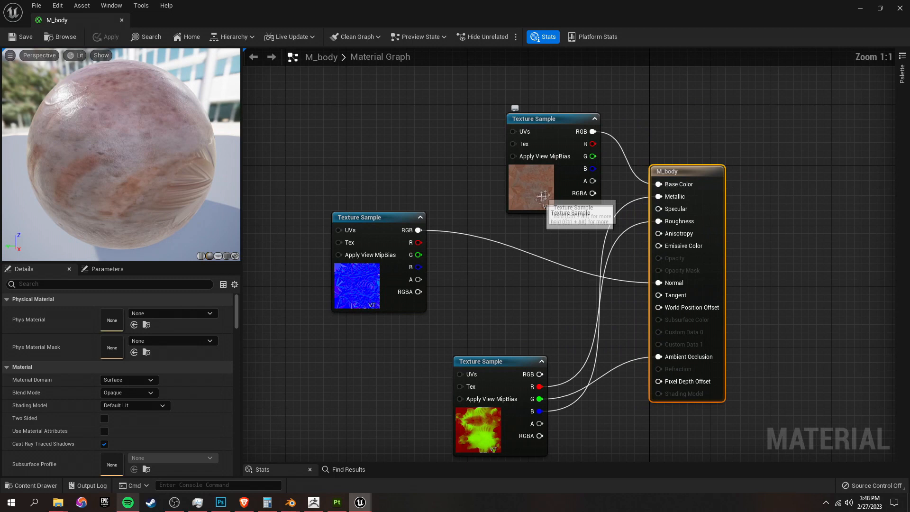
- Line up the base color and RAM texture samples with the normal texture sample in the M_body graph
left_click_drag(533, 119, 374, 88)
left_click_drag(460, 386, 381, 374)
left_click(380, 374)
left_click_drag(484, 431, 386, 401)
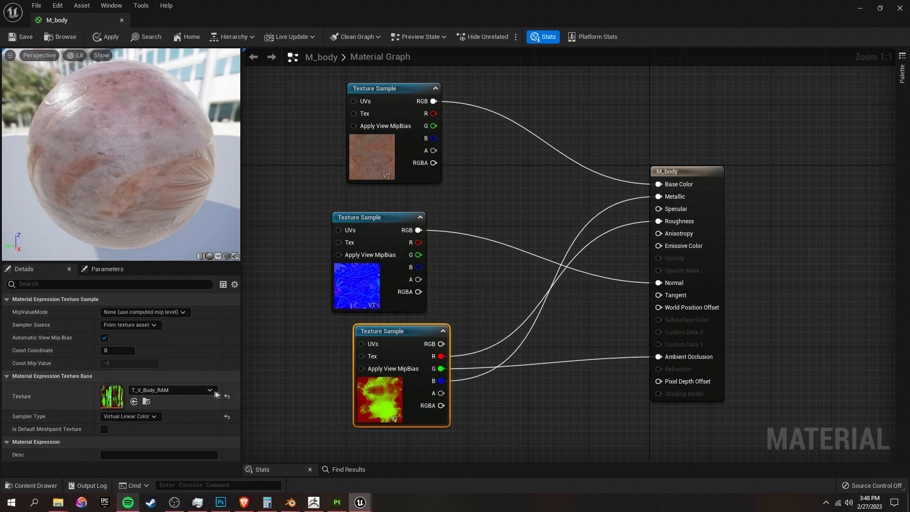
- Locate the T_V_Body_RAM texture in the project content and inspect the details of the neighbouring T_V_Body_Normal UDIM texture
left_click(147, 401)
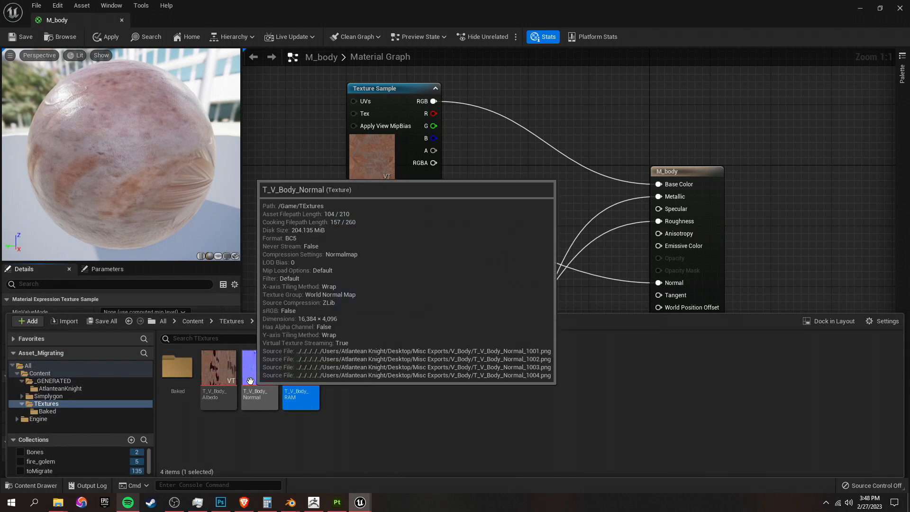
left_click(398, 379)
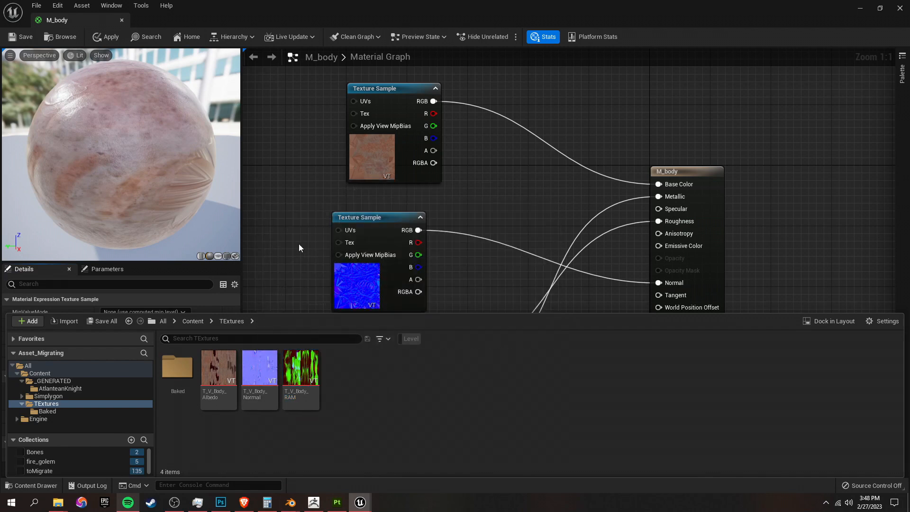
right_click_drag(300, 244, 334, 233)
left_click(335, 230)
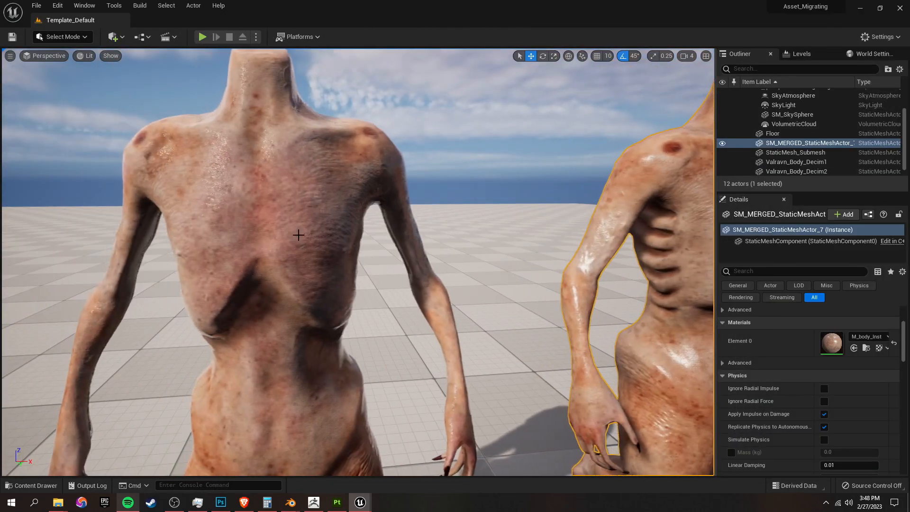
- Select the StaticMesh_Submesh body in the level and open its M_BodyBAKED material graph
left_click(301, 236)
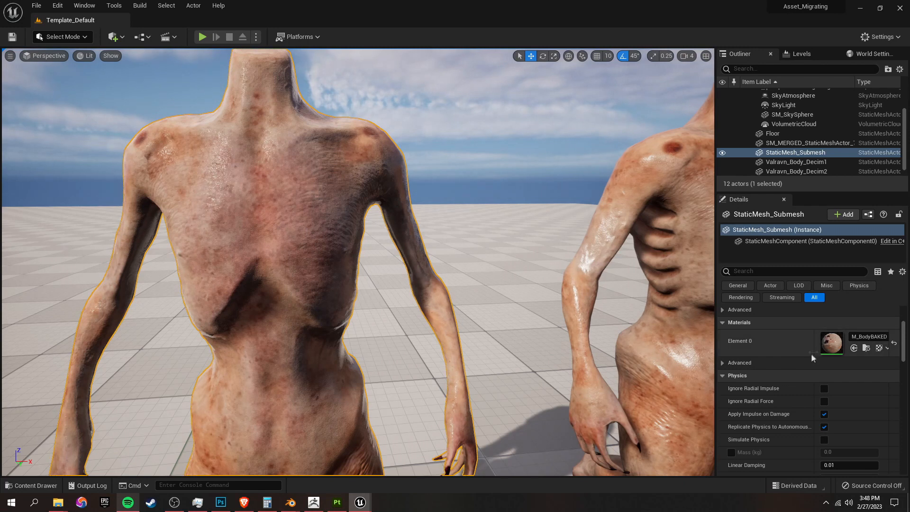
double_click(826, 349)
right_click_drag(256, 272, 493, 290)
scroll(422, 325, "down", 2)
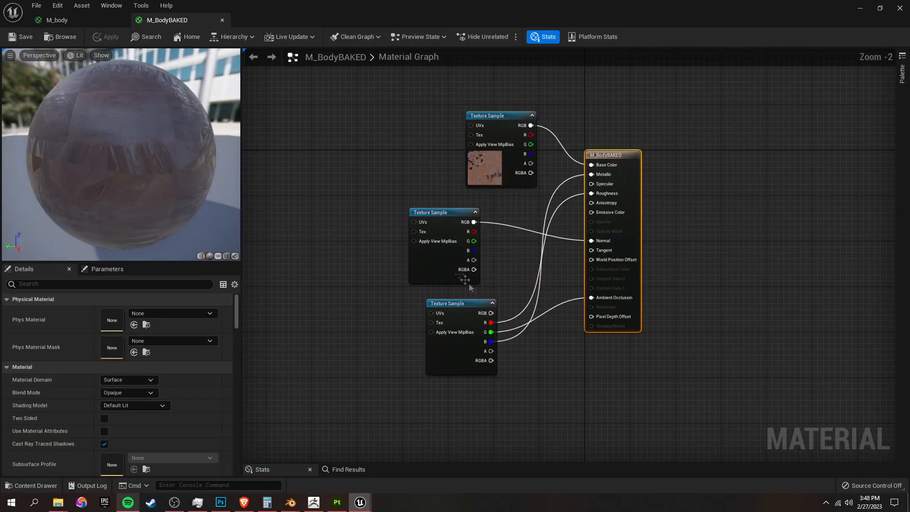
- Locate T_v_bODY_002_Normal in the project content, inspect its details, and close the material editor without applying the M_body changes
left_click(419, 277)
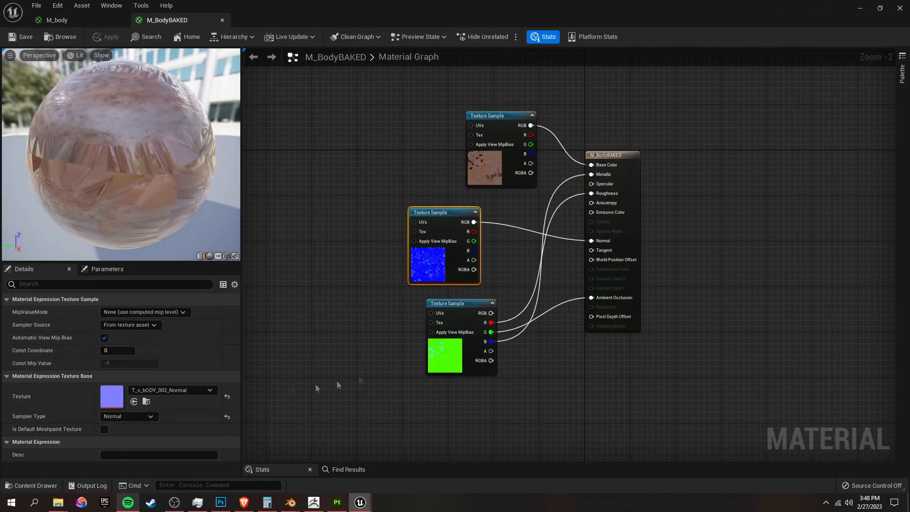
left_click(146, 401)
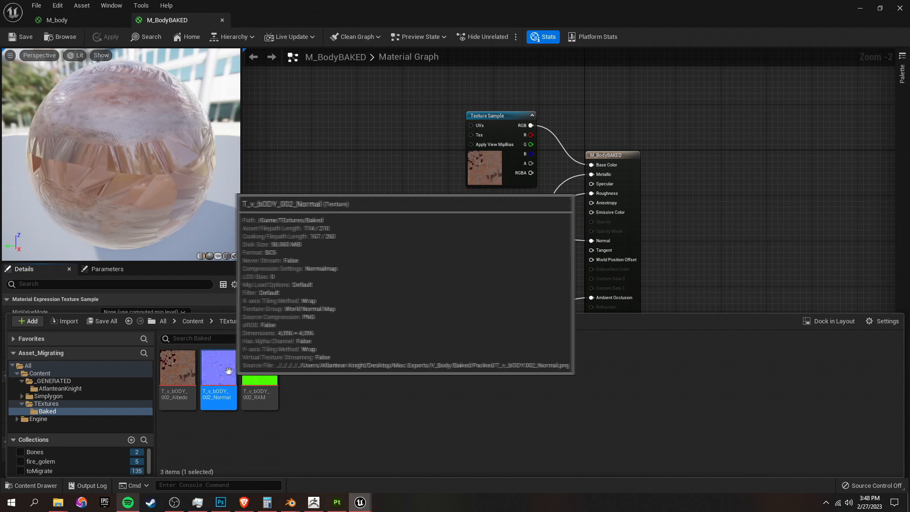
right_click_drag(328, 260, 384, 233)
left_click(381, 253)
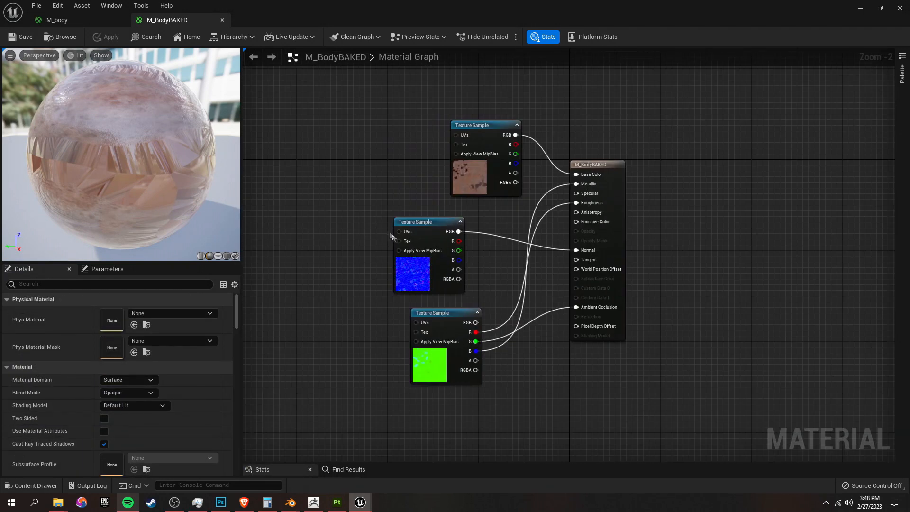
left_click(900, 8)
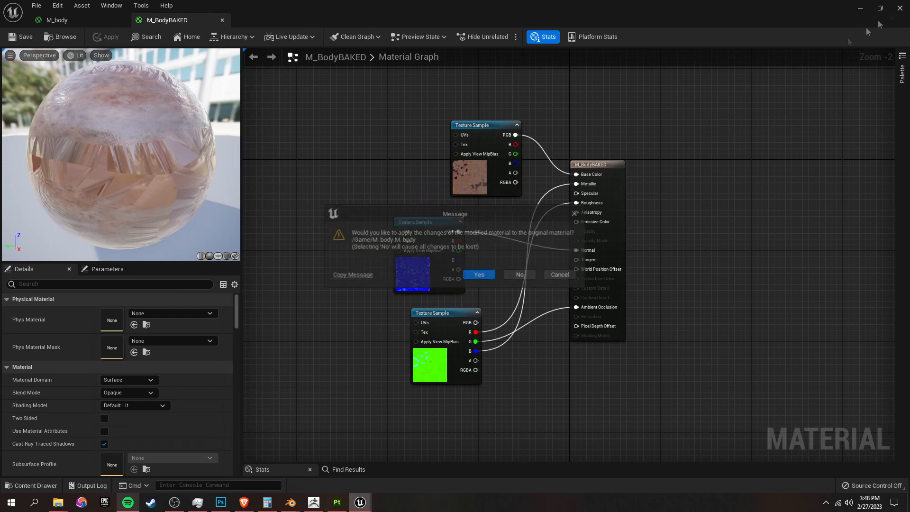
left_click(524, 277)
- Examine the baked skin texture on StaticMesh_Submesh from several angles and compare it with the neighbouring body
right_click_drag(563, 237, 223, 146)
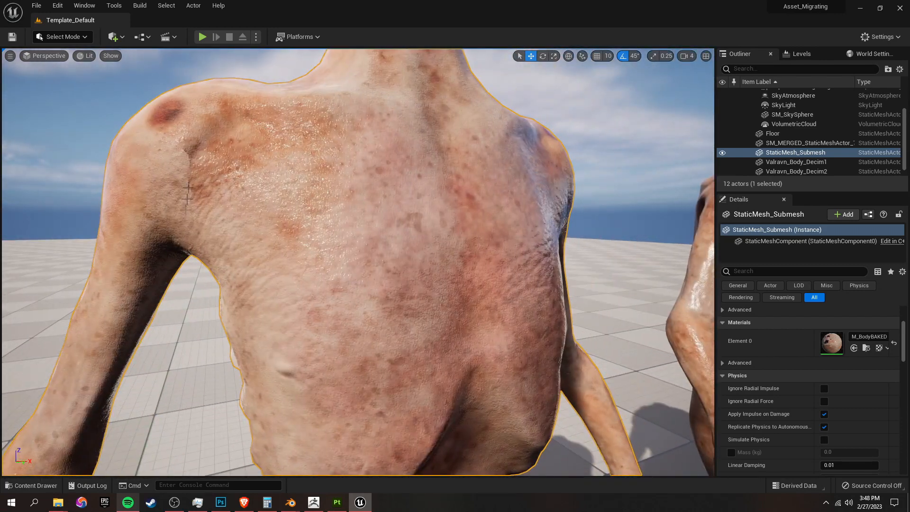
right_click_drag(202, 188, 228, 148)
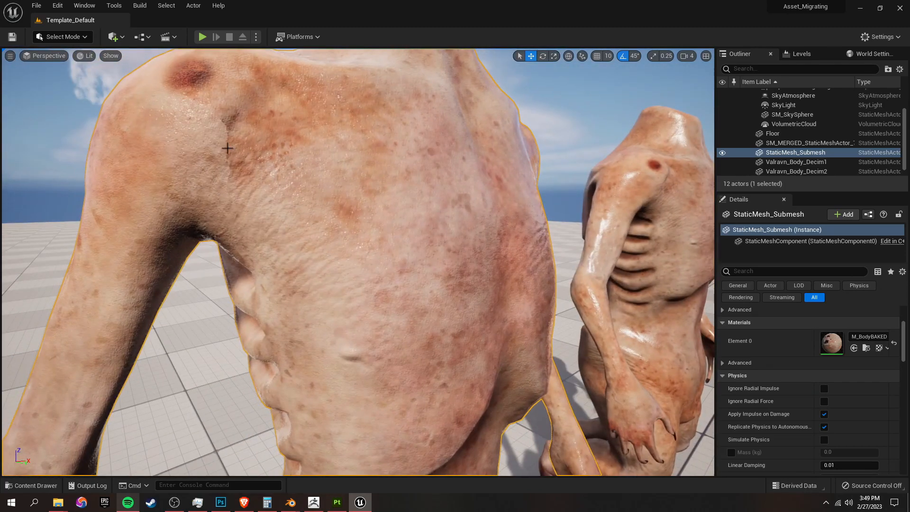
right_click_drag(277, 201, 293, 210)
right_click_drag(350, 208, 365, 160)
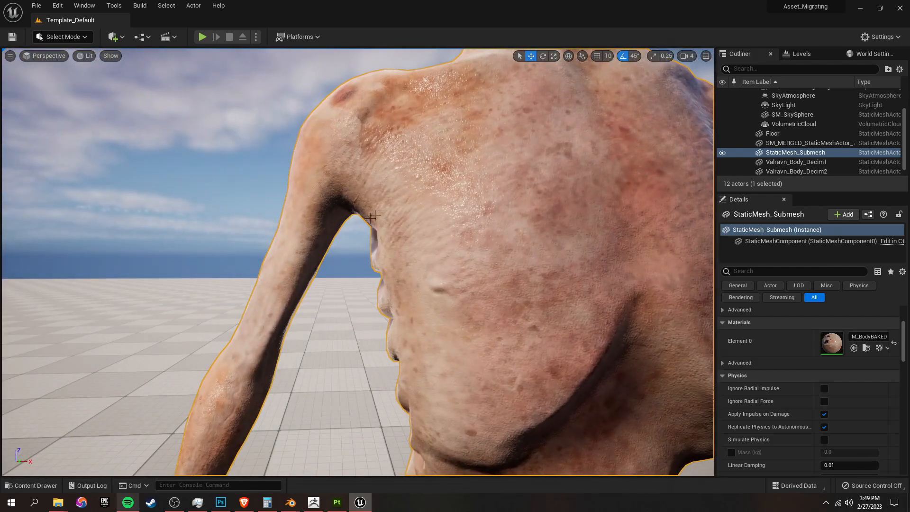
right_click_drag(381, 196, 316, 227)
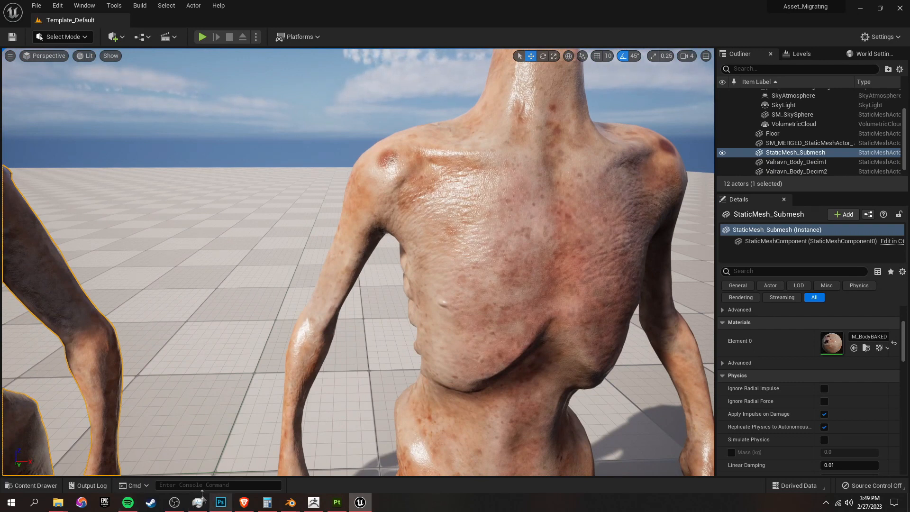
- Switch to Photoshop and read the upper part of the UDIM_TO_UV FLOW.jpg workflow chart, from sculpting to the UV stage
left_click(220, 502)
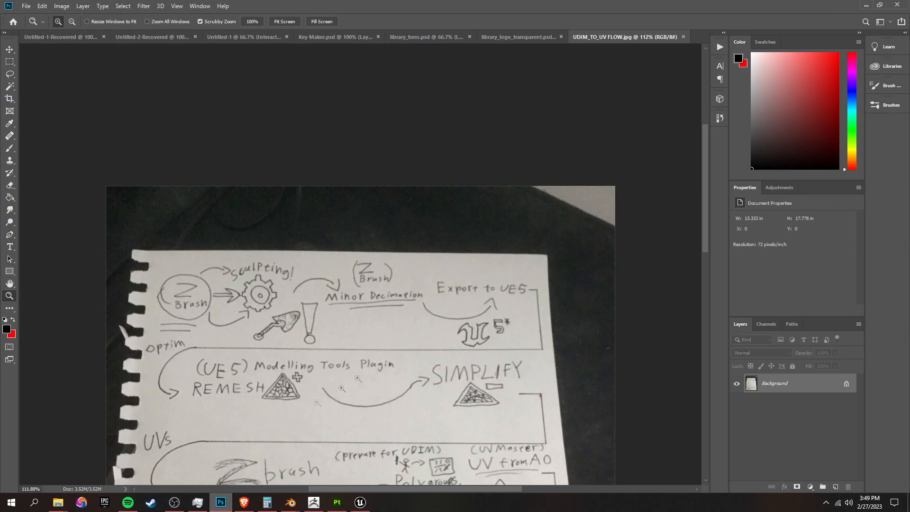
scroll(362, 246, "down", 3)
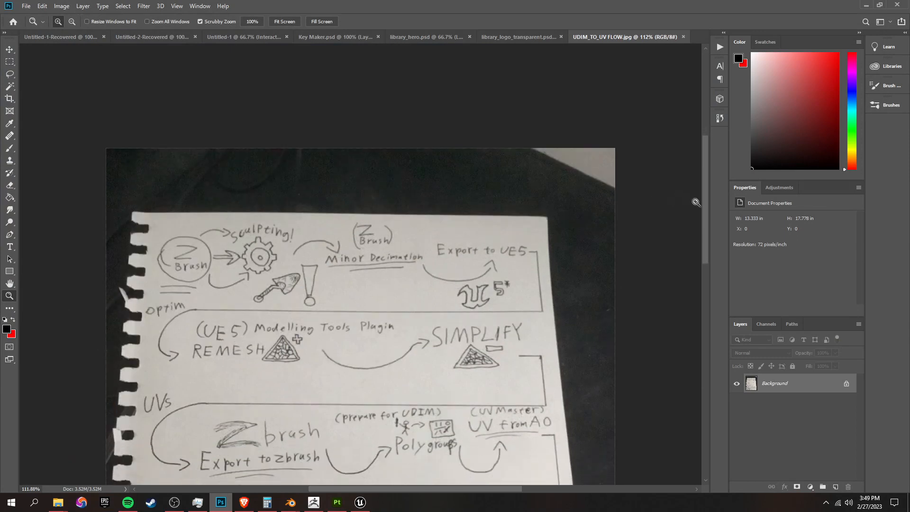
scroll(709, 223, "down", 2)
left_click_drag(707, 218, 702, 241)
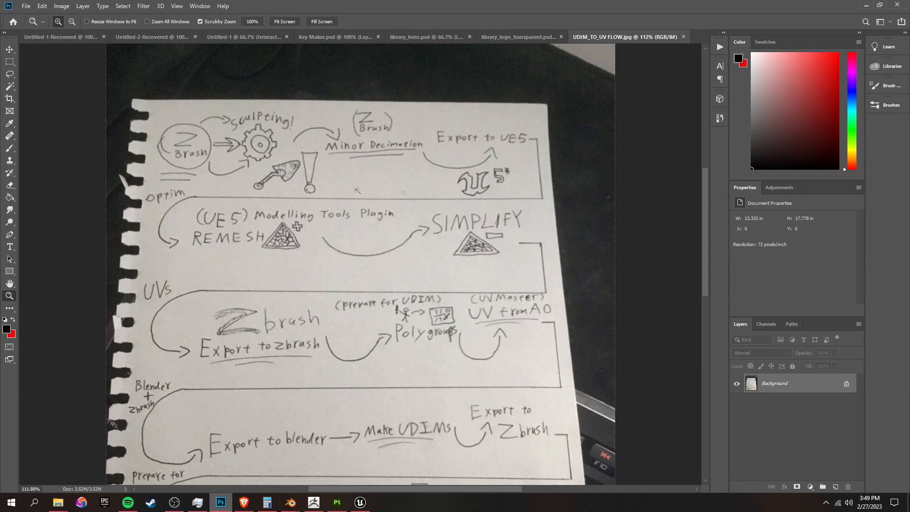
scroll(704, 230, "up", 3)
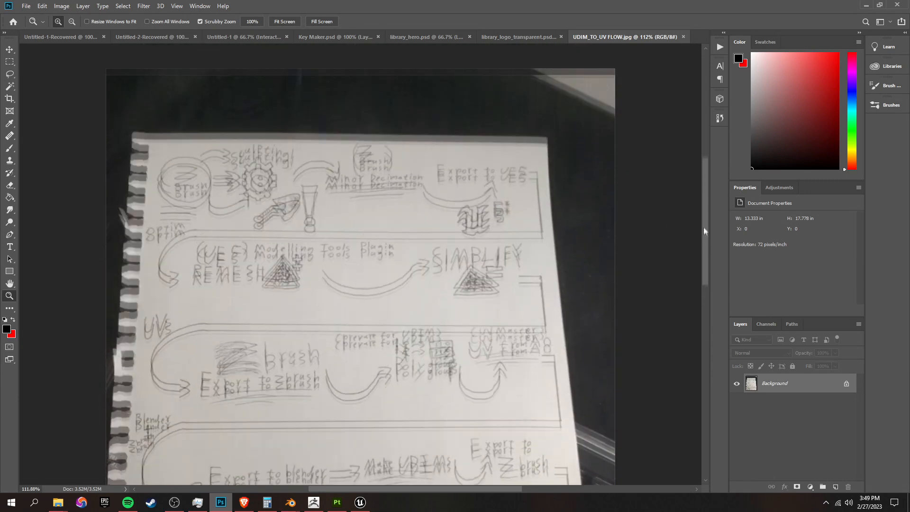
left_click_drag(703, 227, 707, 242)
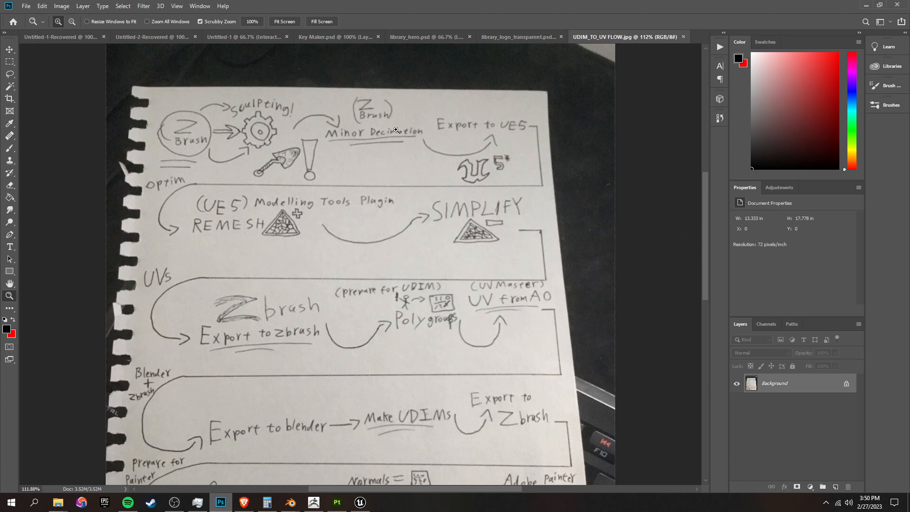
left_click_drag(707, 226, 705, 204)
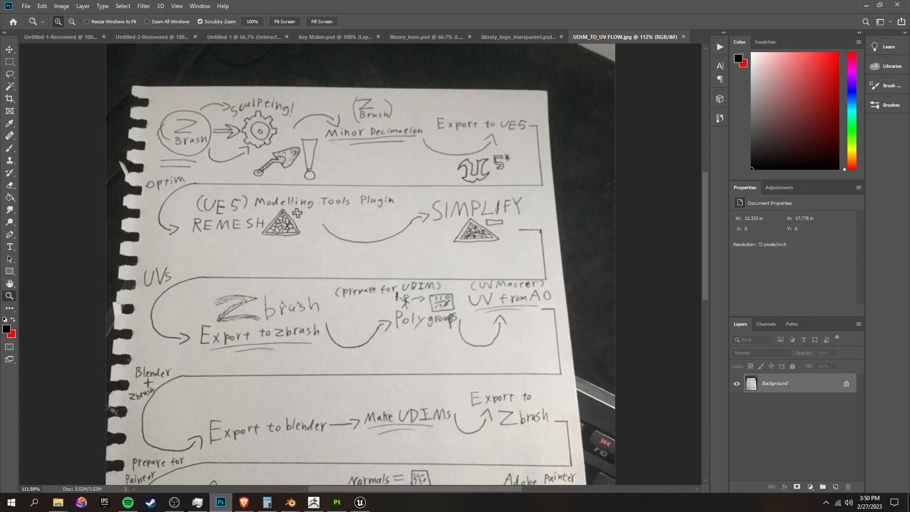
left_click_drag(705, 218, 707, 219)
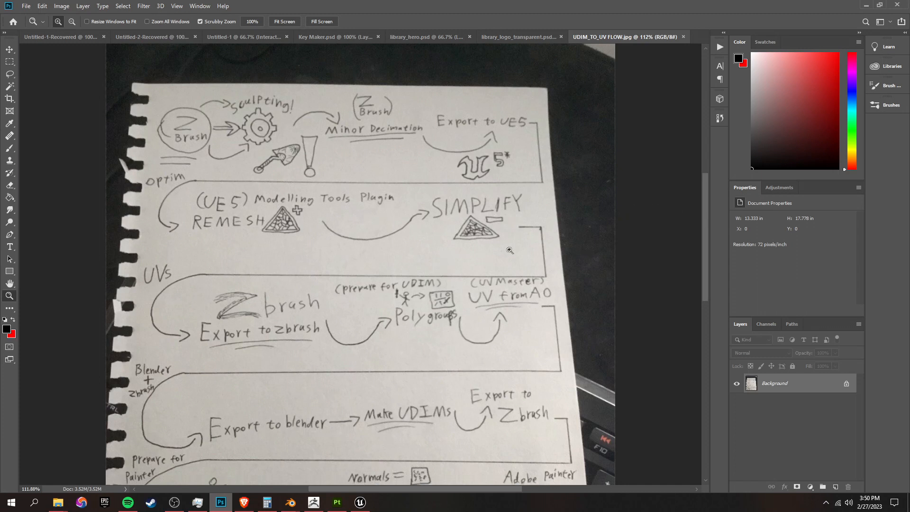
scroll(706, 232, "down", 2)
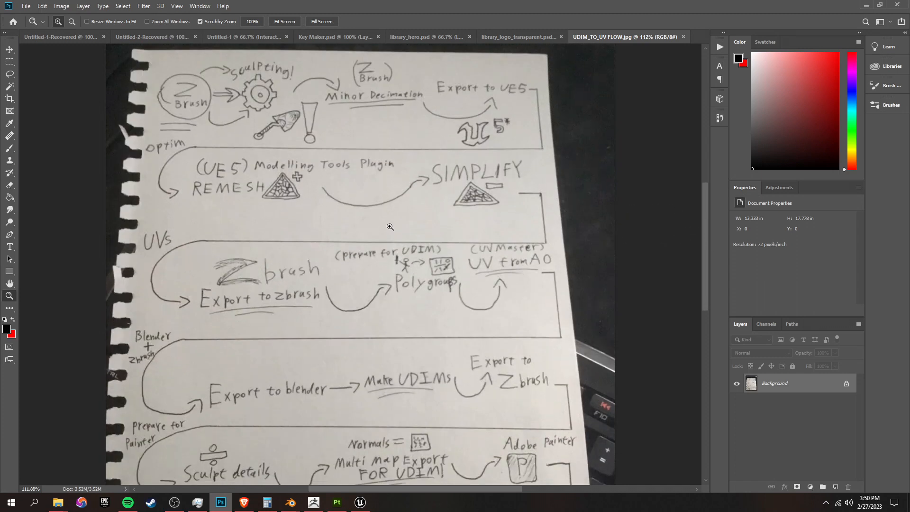
scroll(361, 248, "up", 1)
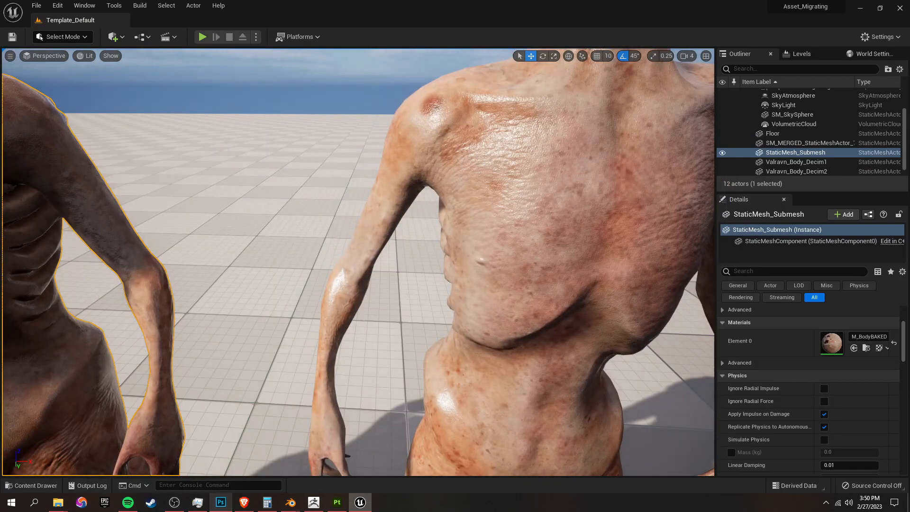
- Return to Unreal Engine and examine the torso and arm of the unselected body beside StaticMesh_Submesh
right_click_drag(358, 262, 405, 241)
right_click_drag(395, 104, 353, 107)
right_click_drag(372, 181, 363, 172)
right_click_drag(368, 242, 305, 240)
right_click_drag(396, 233, 396, 226)
key("e")
key("s")
right_click_drag(381, 345, 378, 350)
key("q")
key("e")
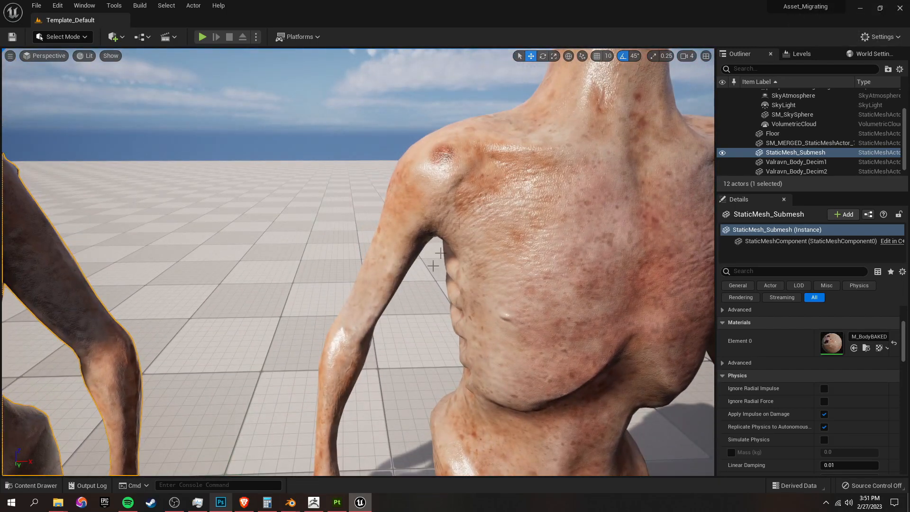
key("a")
right_click_drag(507, 204, 478, 196)
key("d")
- Switch back to Photoshop and read the lower rows of the workflow chart, from making UDIMs in Blender to texturing and channel packing
left_click(856, 9)
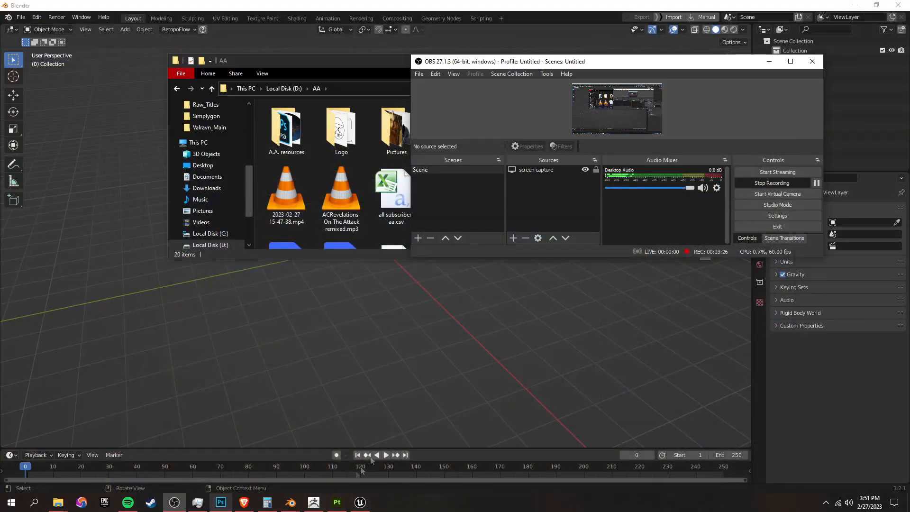
left_click(291, 502)
left_click(220, 502)
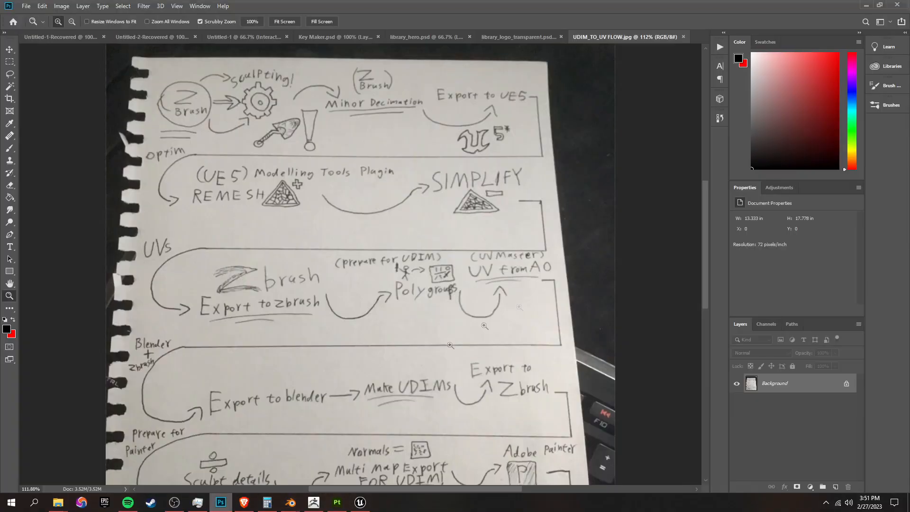
scroll(422, 290, "down", 1)
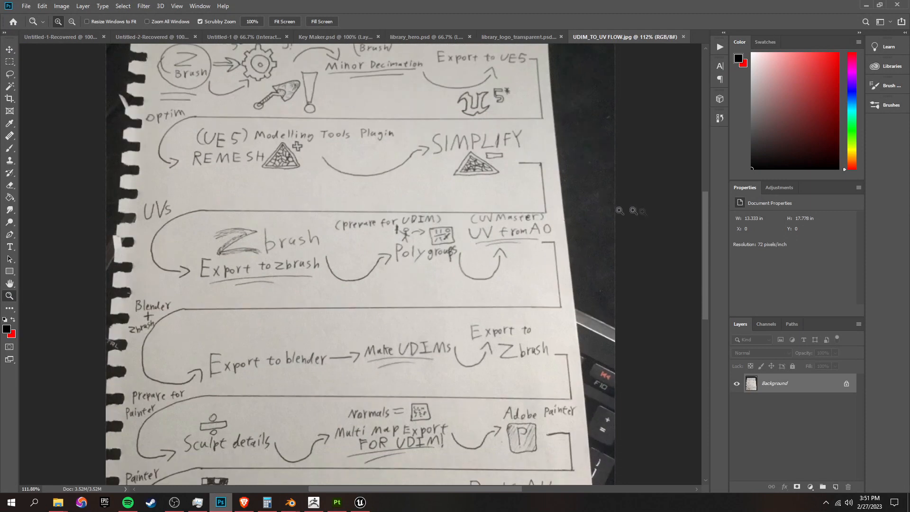
left_click_drag(705, 234, 705, 247)
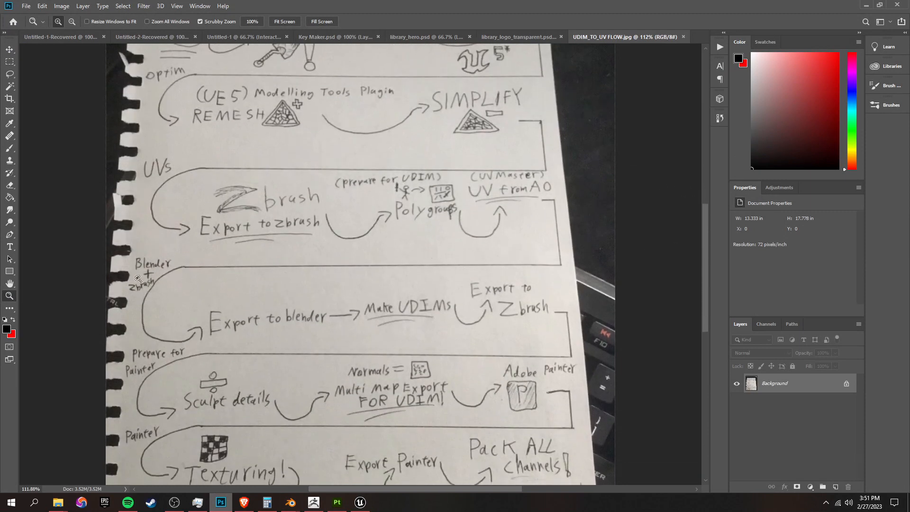
scroll(137, 278, "down", 1)
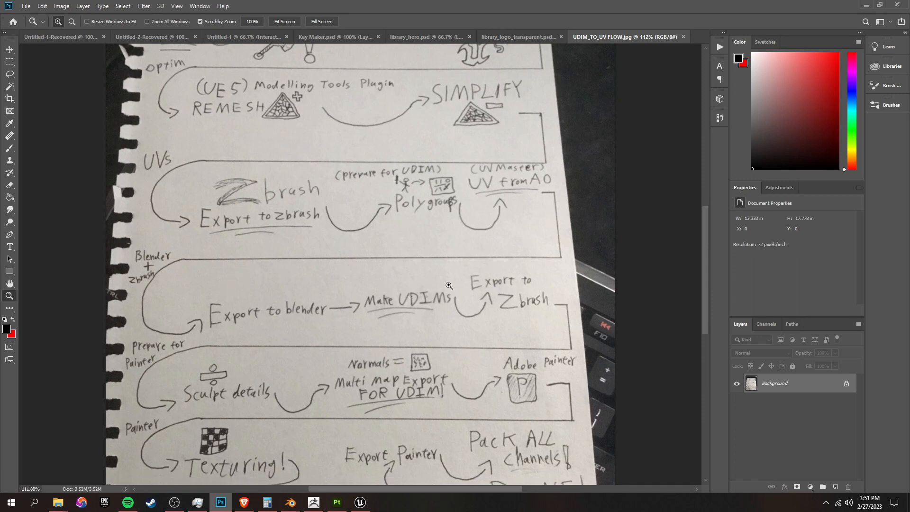
mouse_move(705, 265)
left_mouse_down()
mouse_move(705, 278)
mouse_move(705, 265)
left_mouse_up()
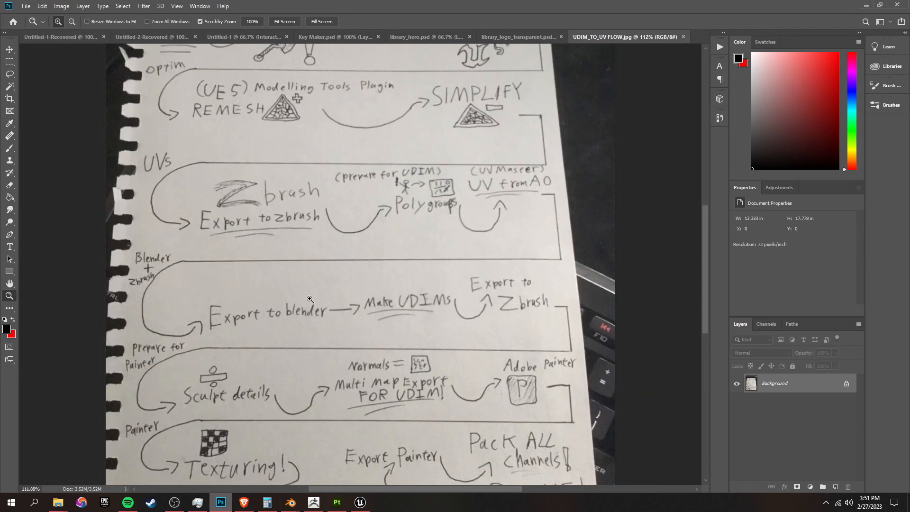
left_click_drag(707, 263, 702, 269)
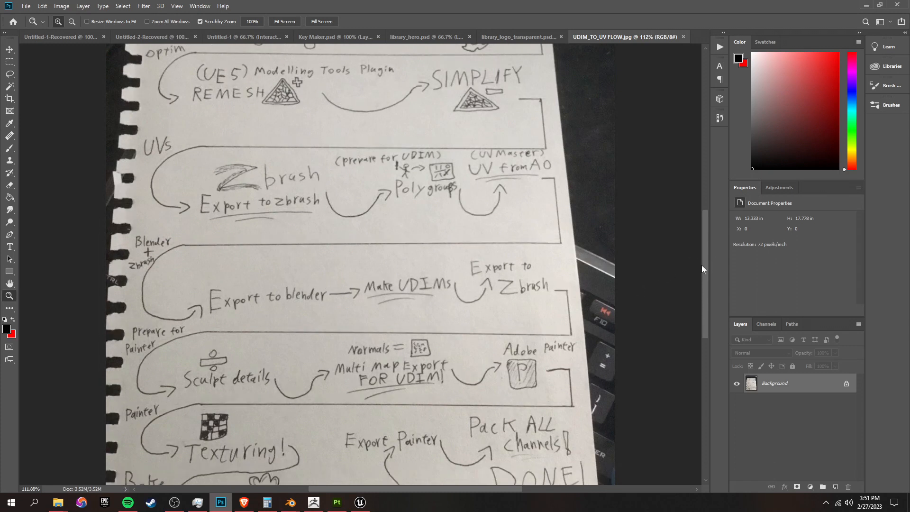
scroll(701, 268, "down", 2)
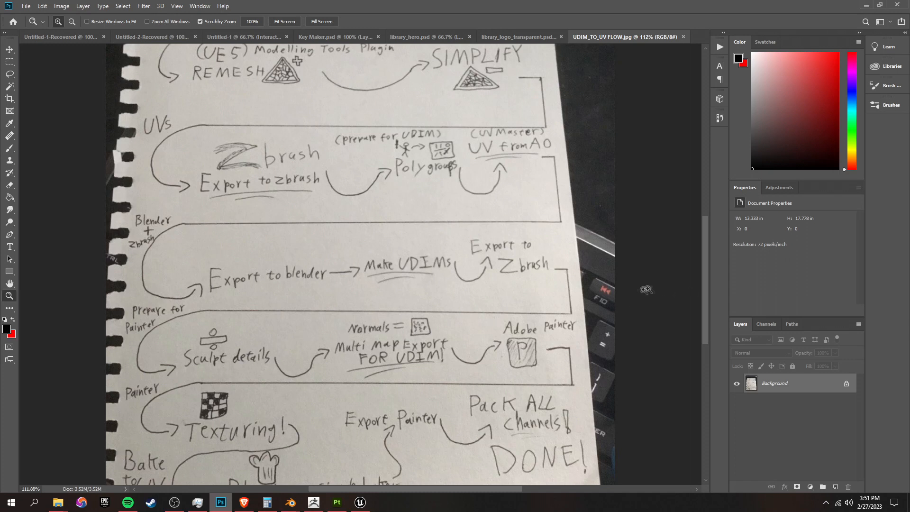
- Read the bottom rows of the workflow chart, from texturing and the Blender bake to UV through channel packing
scroll(705, 307, "down", 3)
scroll(705, 302, "up", 1)
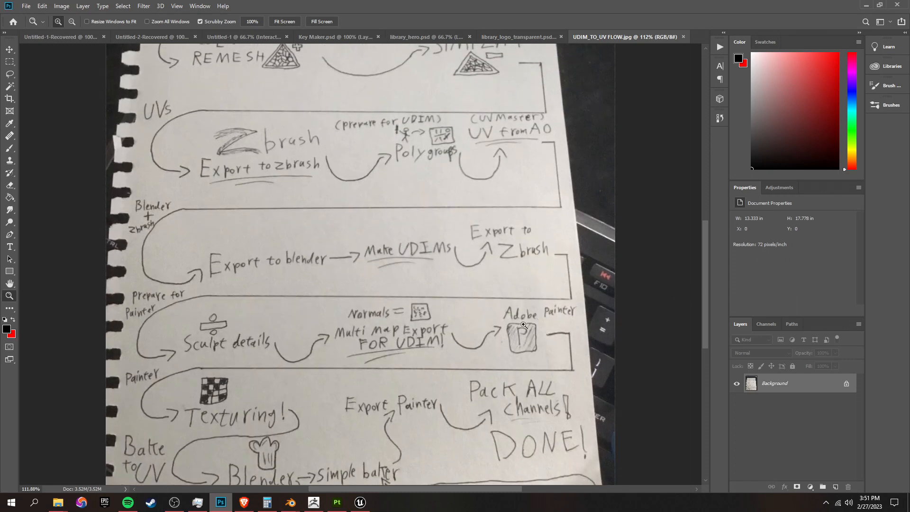
scroll(704, 299, "down", 2)
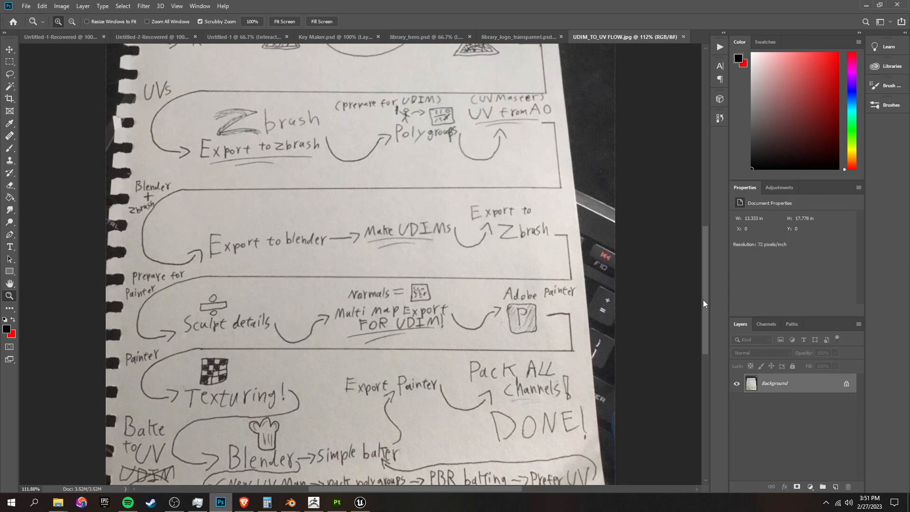
scroll(703, 304, "down", 4)
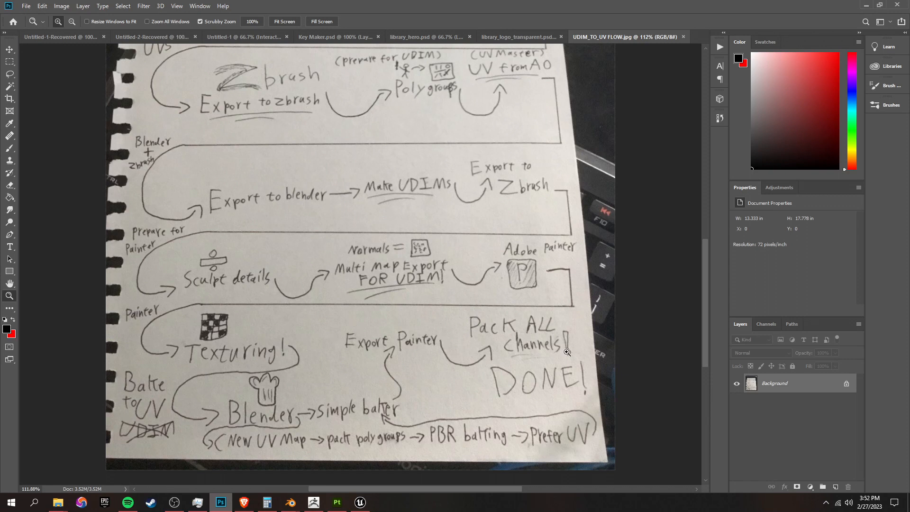
- Switch to Unreal Engine and open the baked T_v_bODY_002_Normal texture for inspection
left_click(866, 6)
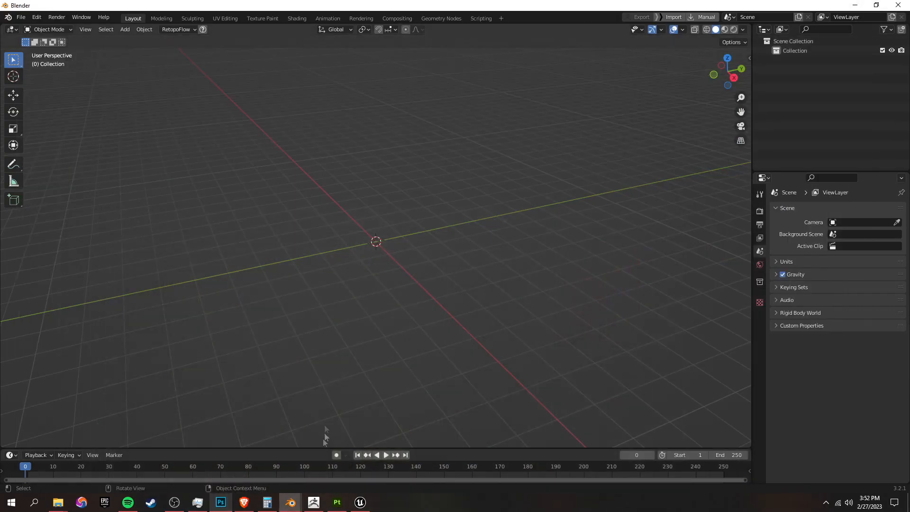
left_click(360, 503)
right_click_drag(188, 451, 239, 463)
key("s")
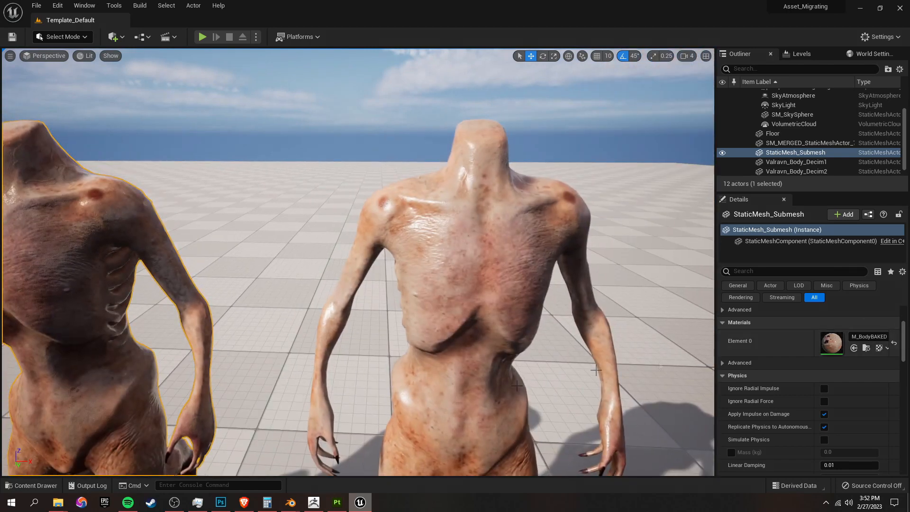
left_click(26, 487)
double_click(208, 393)
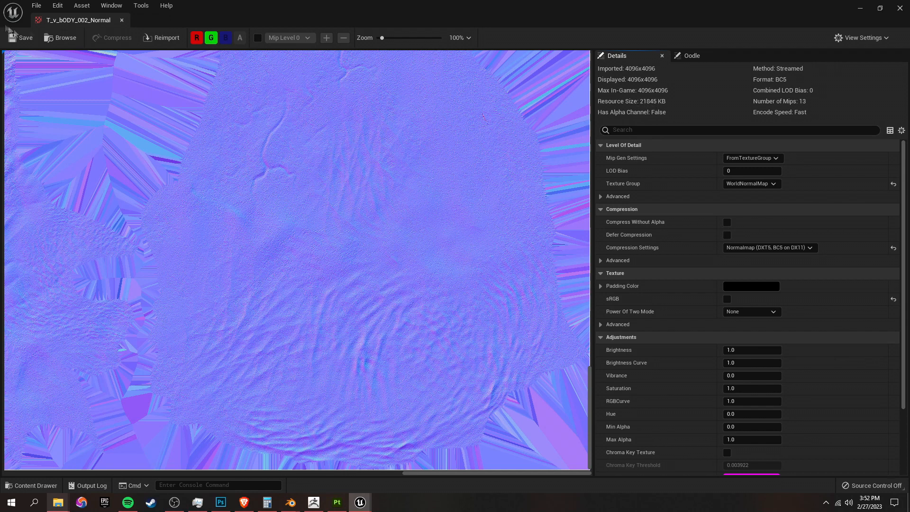
- Inspect the T_v_bODY_002_RAM and T_v_bODY_002_Albedo textures from the Baked folder and compare them
left_click(61, 37)
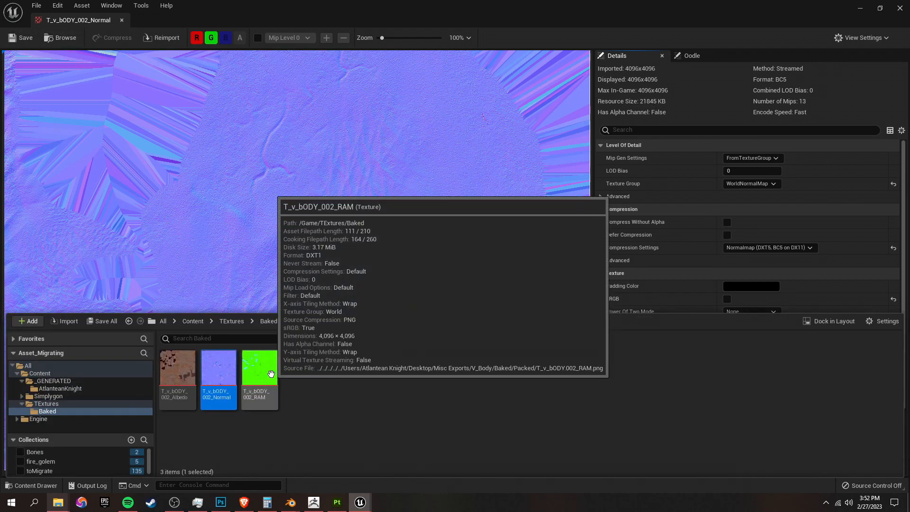
double_click(249, 380)
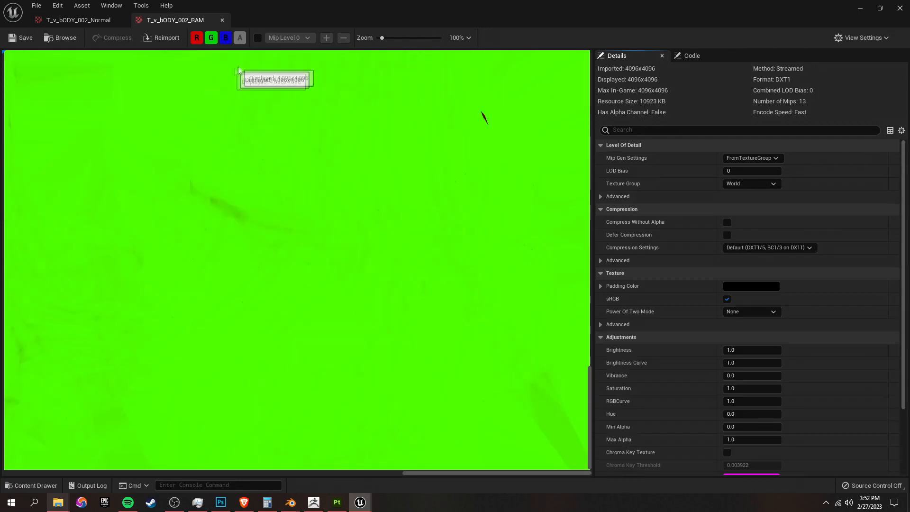
left_click(60, 37)
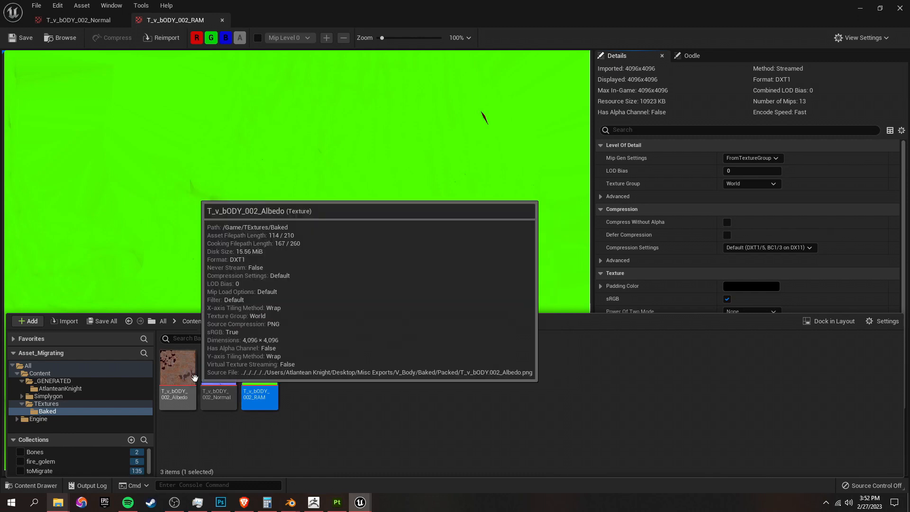
double_click(195, 378)
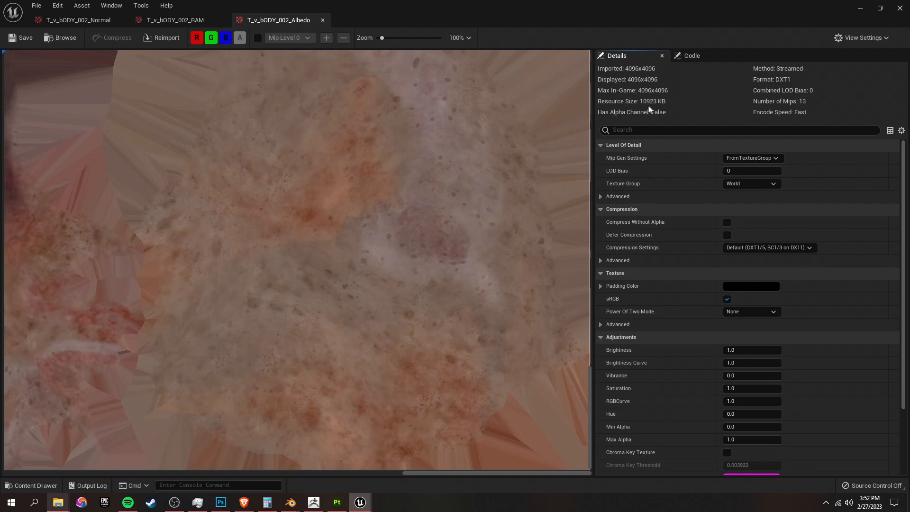
left_click(176, 21)
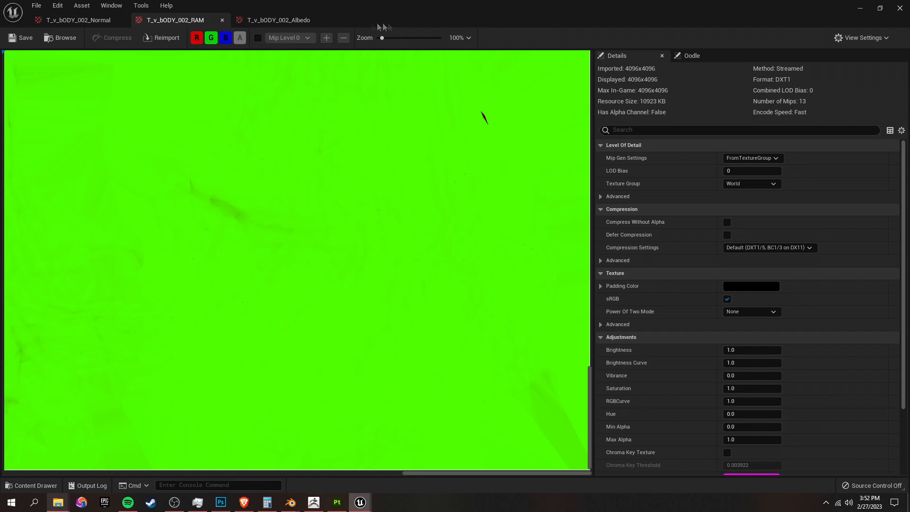
left_click(262, 21)
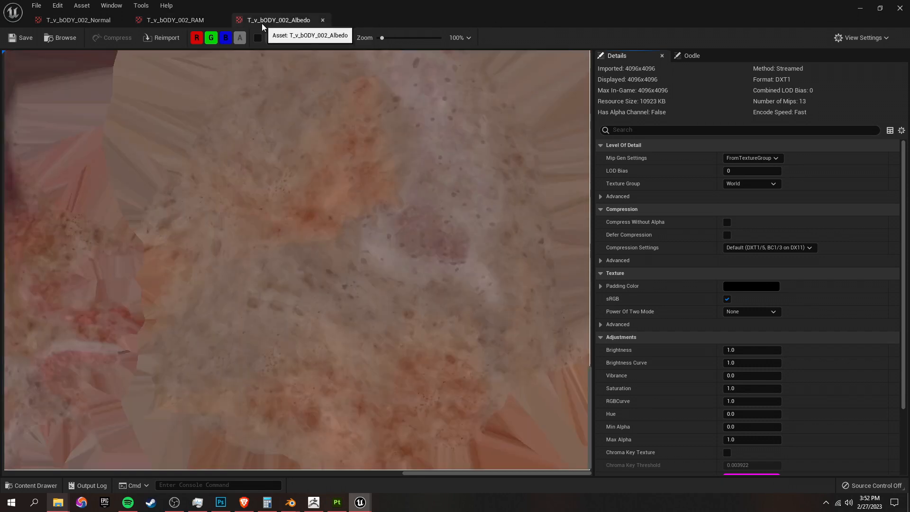
- Close the texture editors and examine the unselected body beside StaticMesh_Submesh from farther away
left_click(904, 10)
key("s")
mouse_move(379, 261)
right_mouse_down()
mouse_move(385, 284)
mouse_move(379, 261)
right_mouse_up()
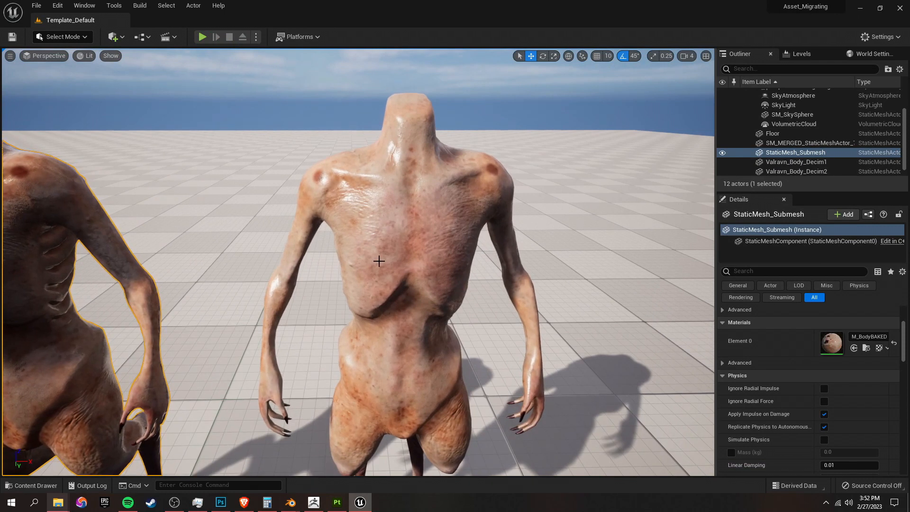
- Switch to ZBrush and compare the V_Body_UDIM_1 sculpt with Merged_Valravn1_2, leaving Merged_Valravn1_2 active
left_click(314, 502)
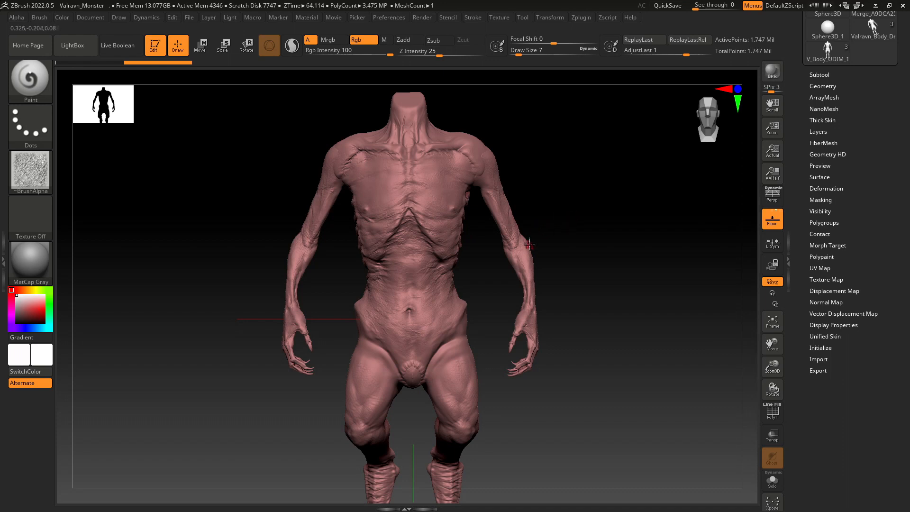
left_click_drag(822, 98, 822, 122)
left_click(829, 112)
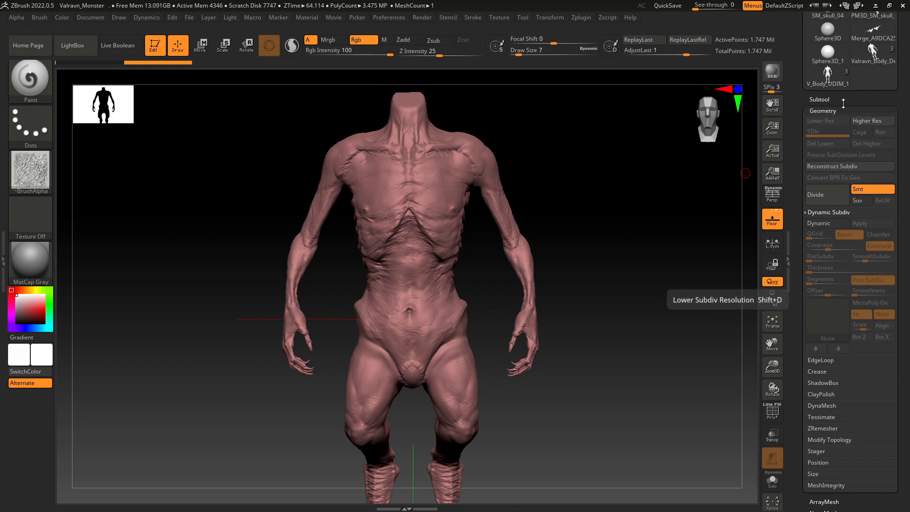
left_click(829, 110)
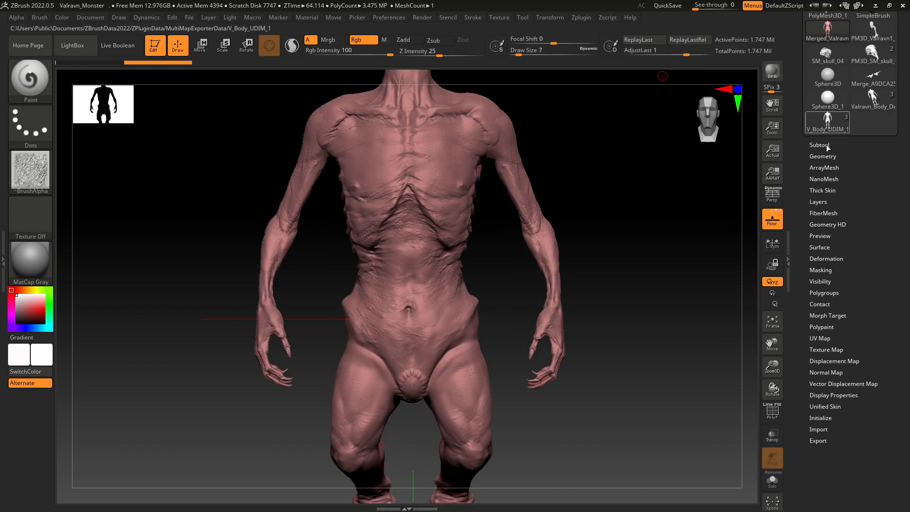
left_click(828, 75)
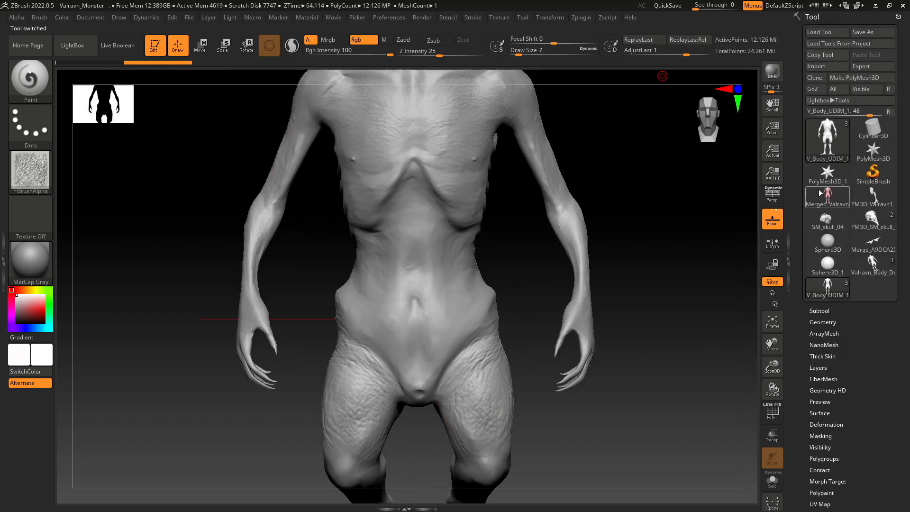
left_click(818, 189)
- Start exporting the merged body mesh and create and open a folder named Tutorial_UDIM_UV inside Z Projects
left_click(862, 66)
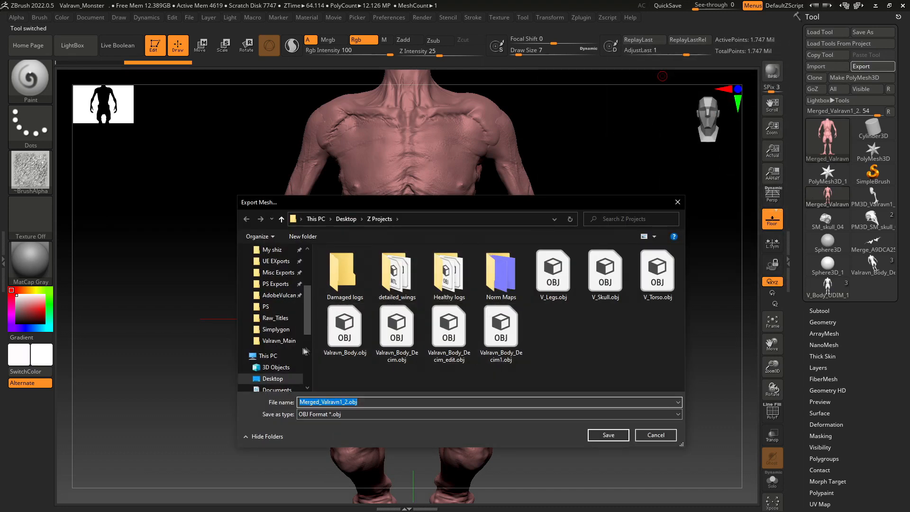
left_click(560, 337)
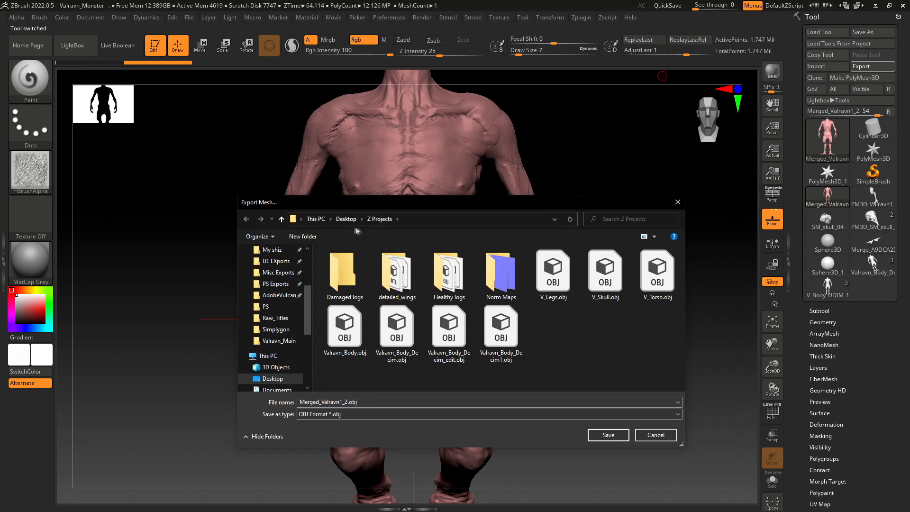
right_click(575, 360)
mouse_move(602, 476)
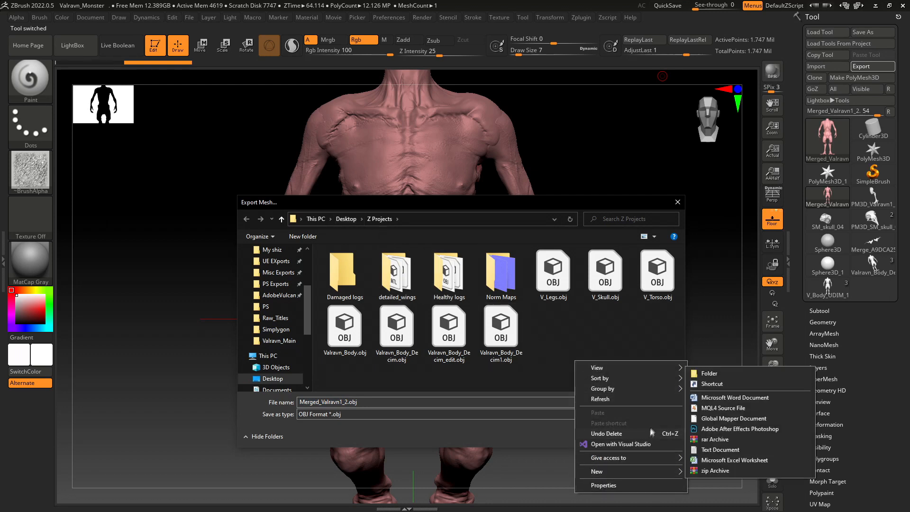
left_click(709, 374)
type("Tutorial_")
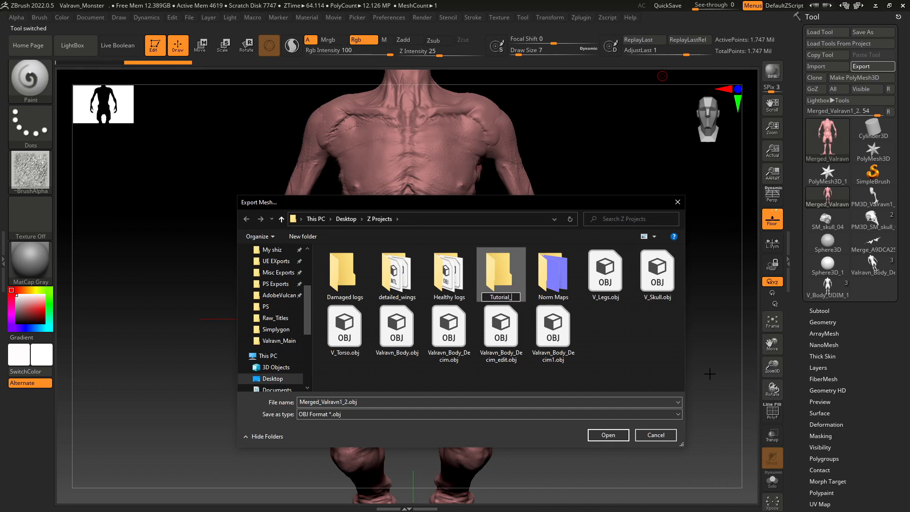
type("UDIM_UV")
key("Return")
key("Return")
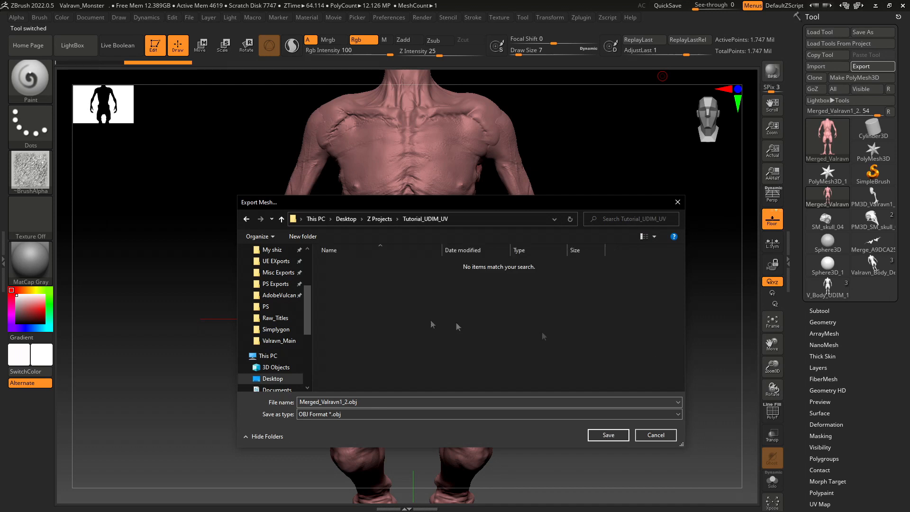
- Give the export a new file name and save the merged body mesh as an OBJ in Tutorial_UDIM_UV
double_click(374, 401)
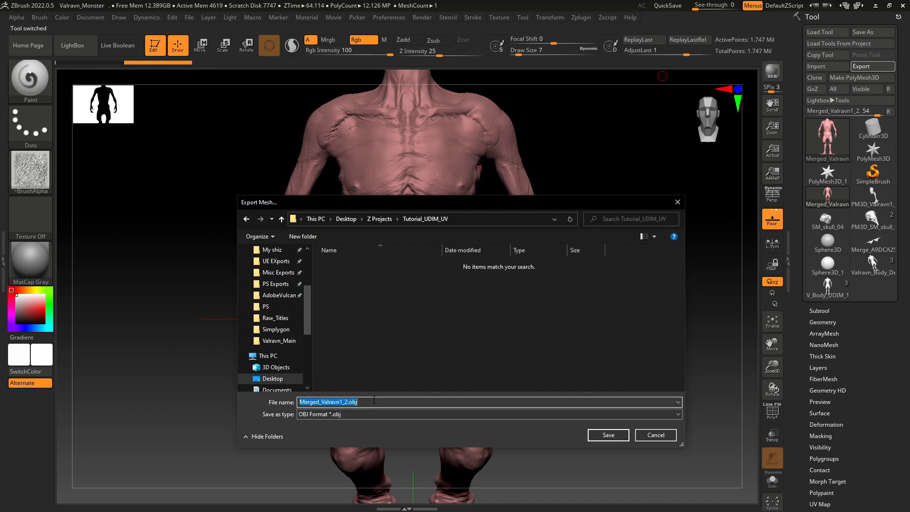
type("To")
left_click(616, 435)
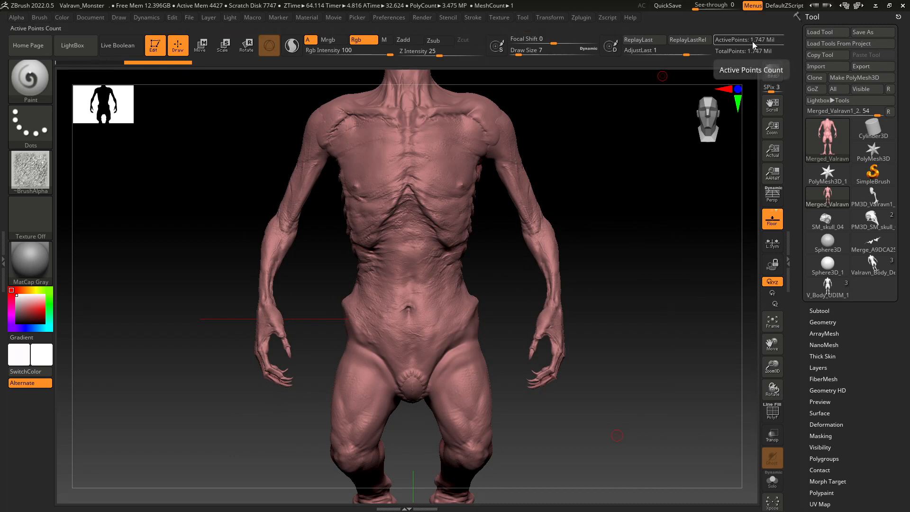
- Look through the plugin list and Geometry options for mesh reduction tools, checking Tessimate and Decimation Master
left_click(583, 18)
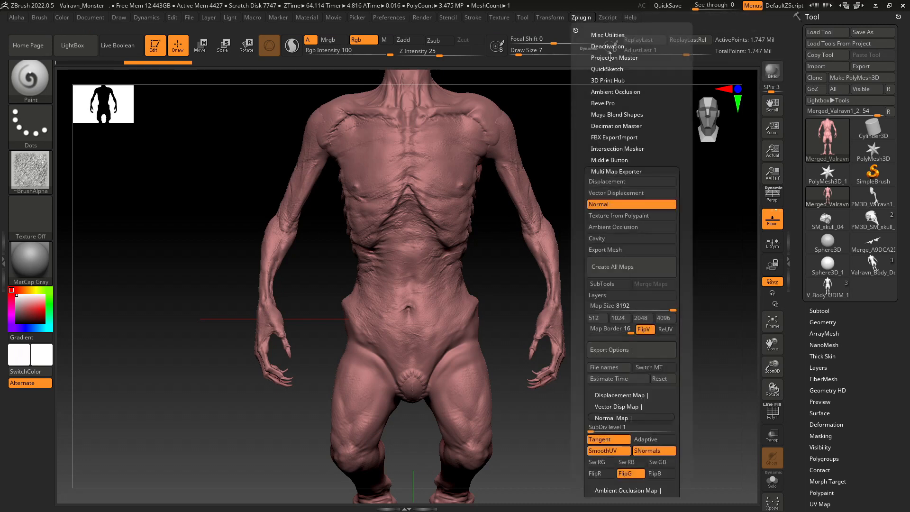
left_click(609, 171)
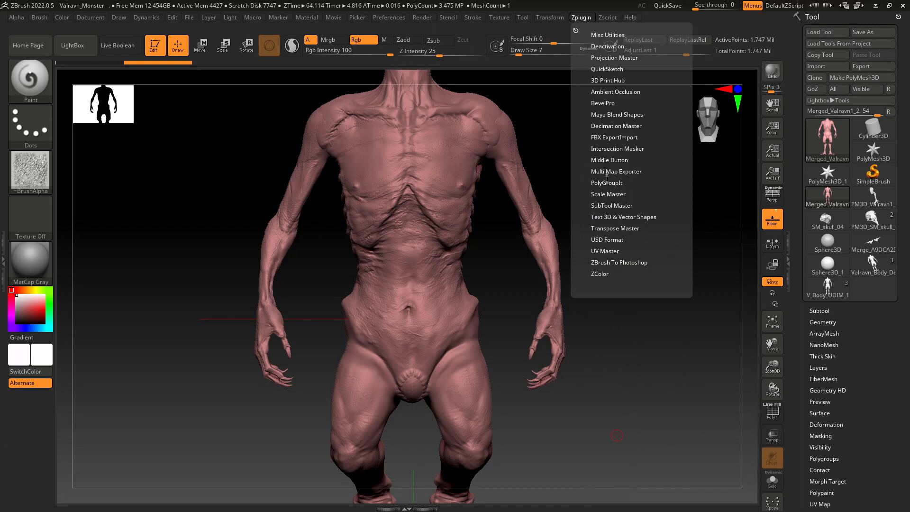
left_click(823, 322)
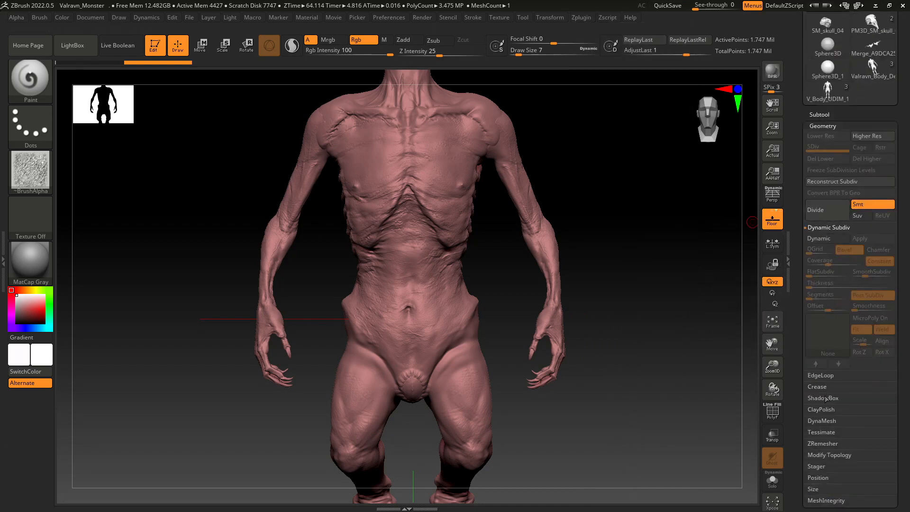
left_click(823, 433)
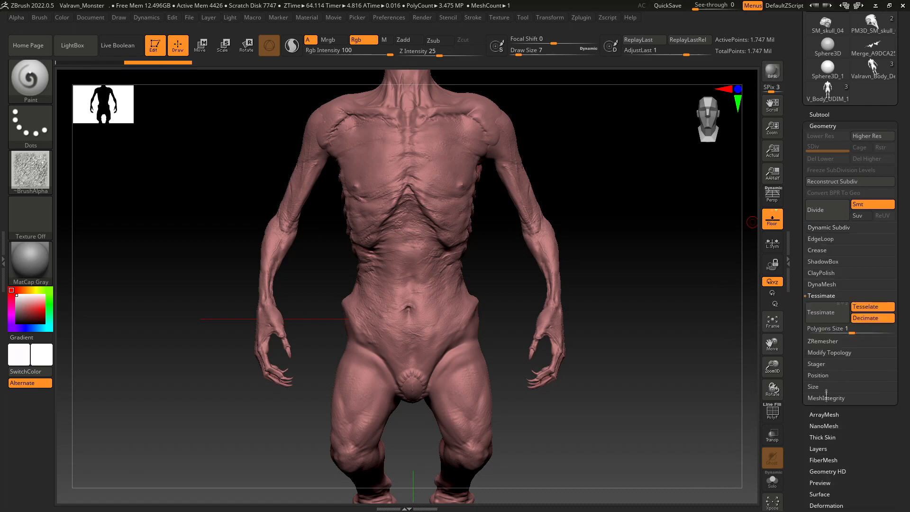
left_click(584, 18)
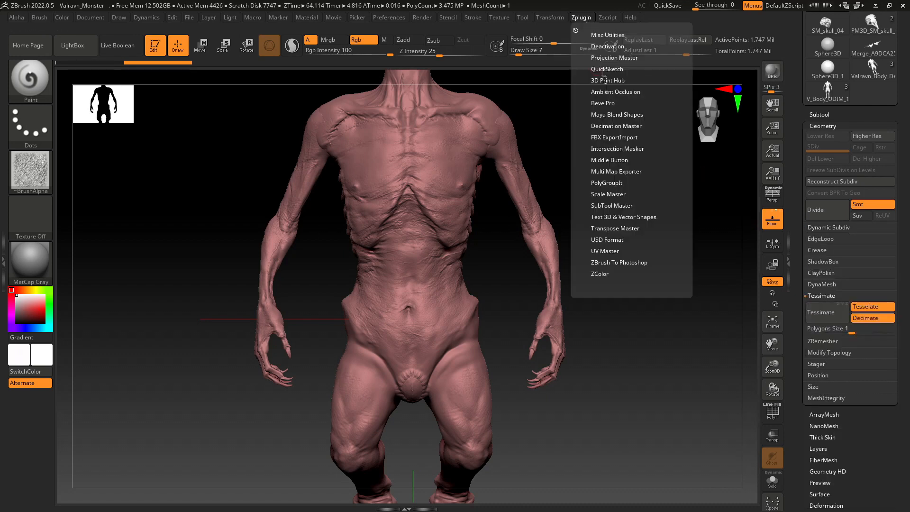
left_click(615, 126)
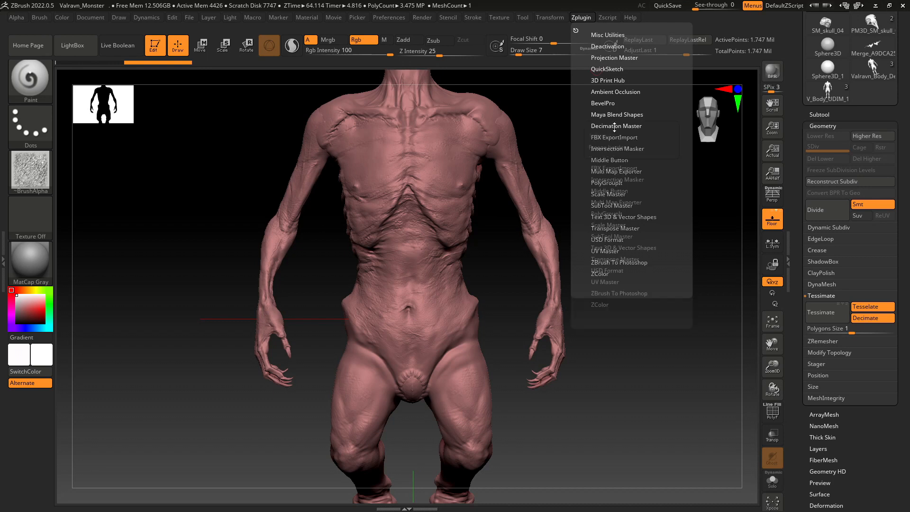
left_click(580, 18)
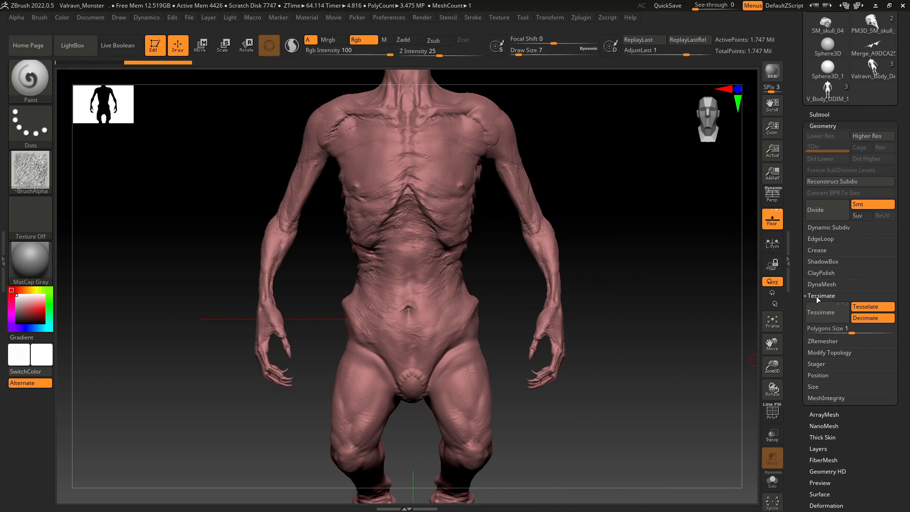
left_click(823, 126)
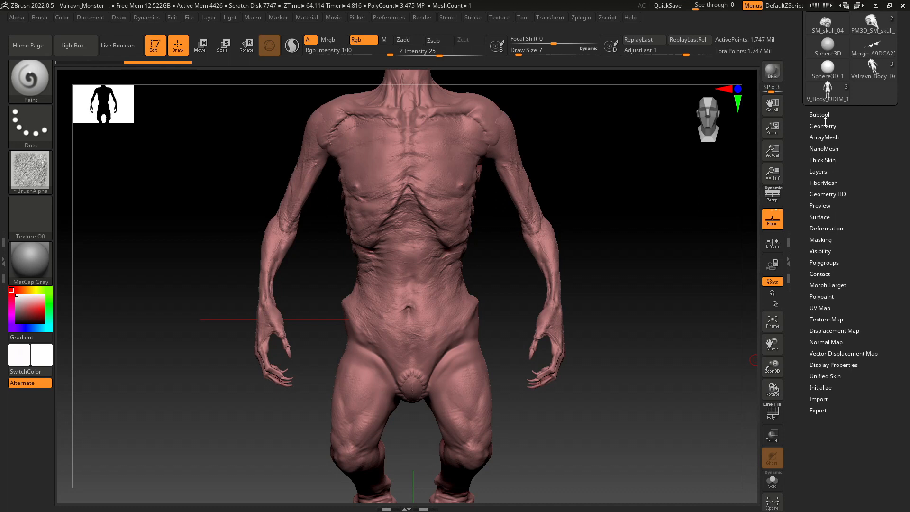
- Pre-process the current merged body mesh with Decimation Master
left_click(588, 19)
left_click(576, 18)
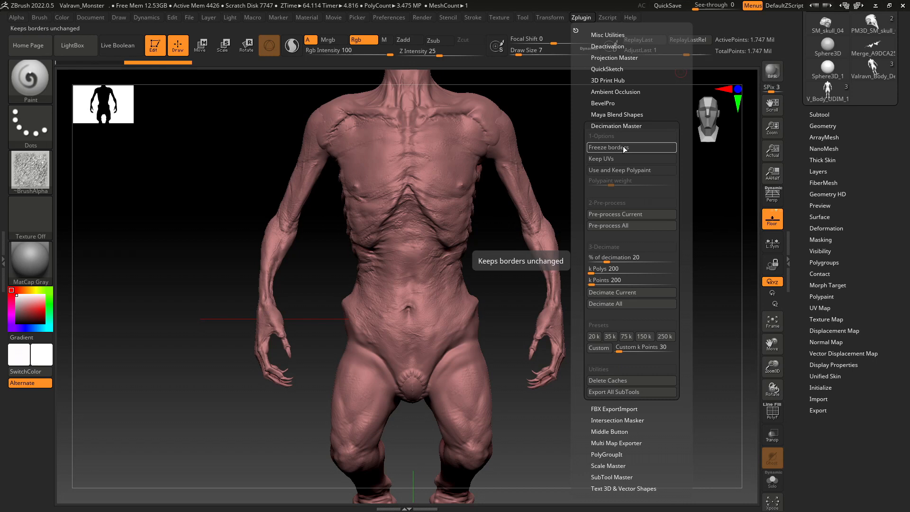
left_click(640, 214)
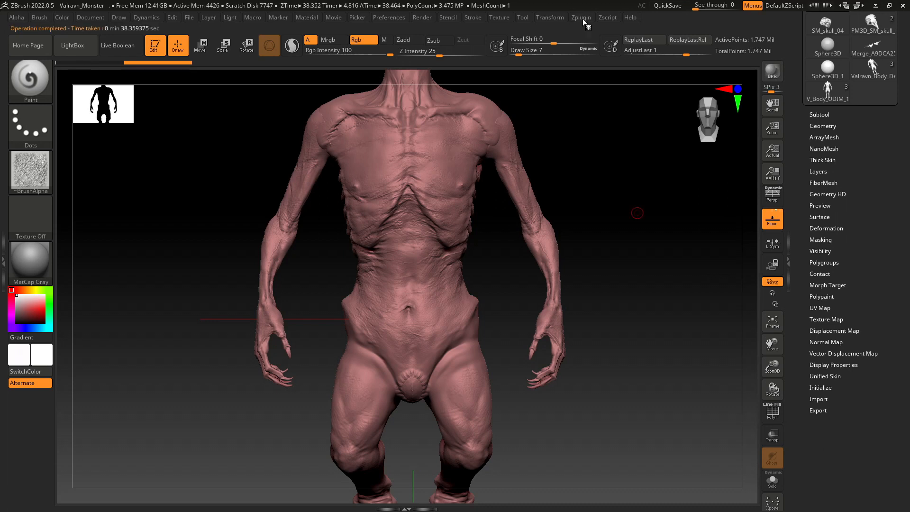
- Decimate the current merged body mesh with Decimation Master down to about 105,000 polygons and inspect the reduced surface
left_click(582, 18)
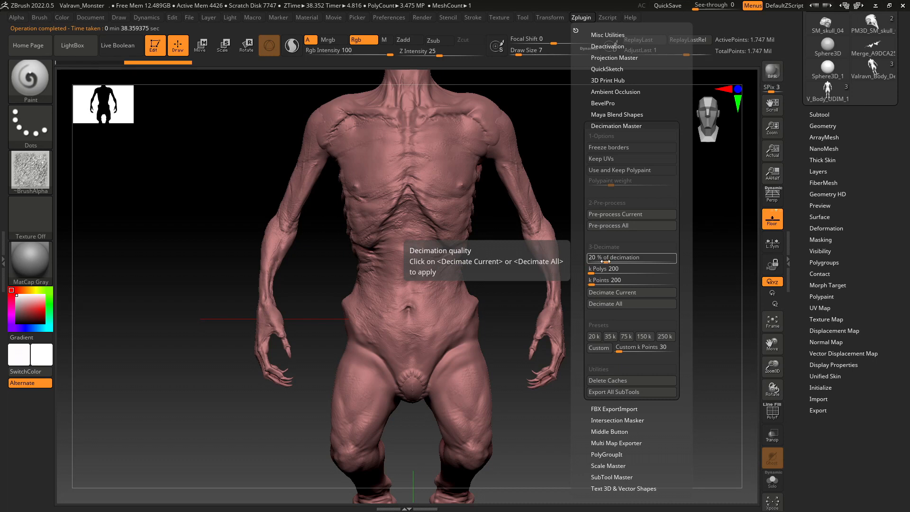
left_click_drag(604, 261, 599, 263)
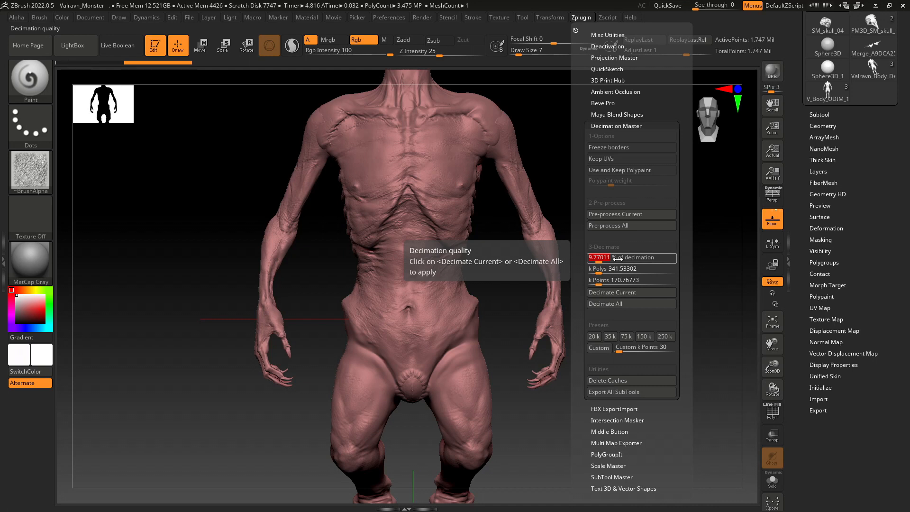
key("BackSpace")
type("1")
key("Return")
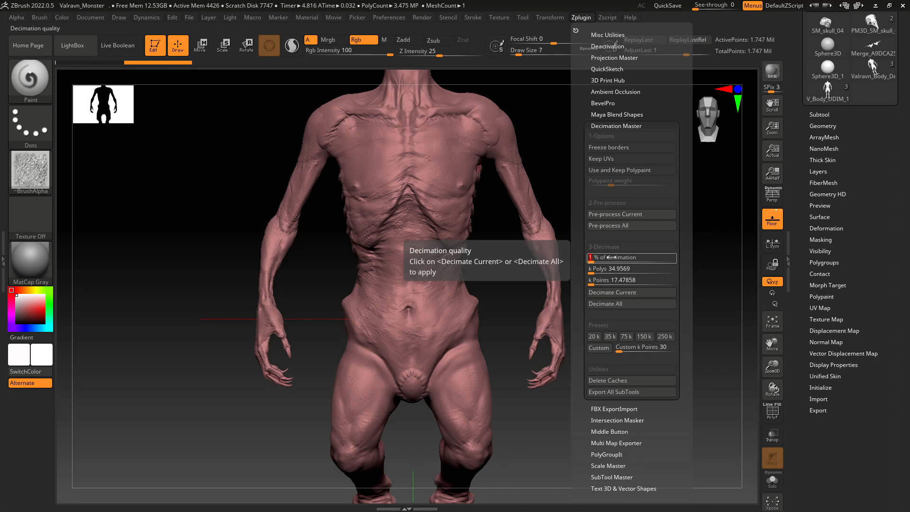
left_click(612, 292)
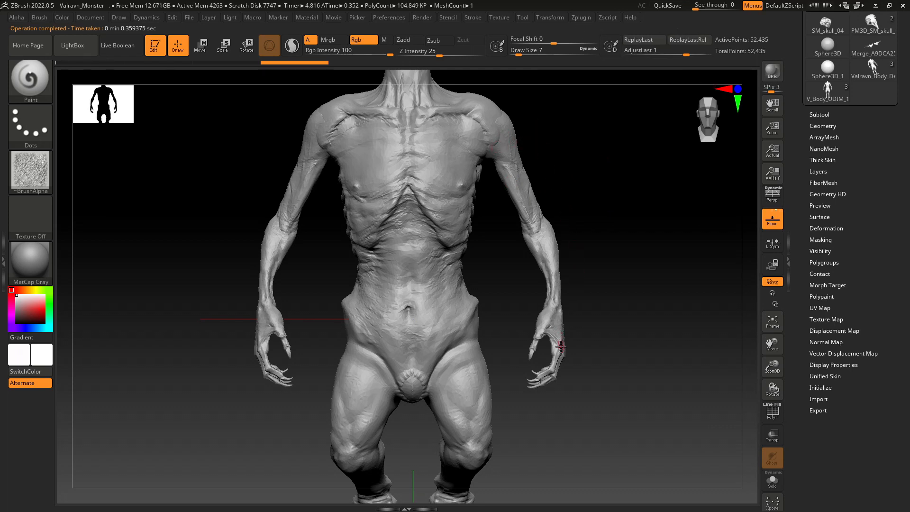
scroll(560, 345, "up", 4)
scroll(559, 346, "down", 3)
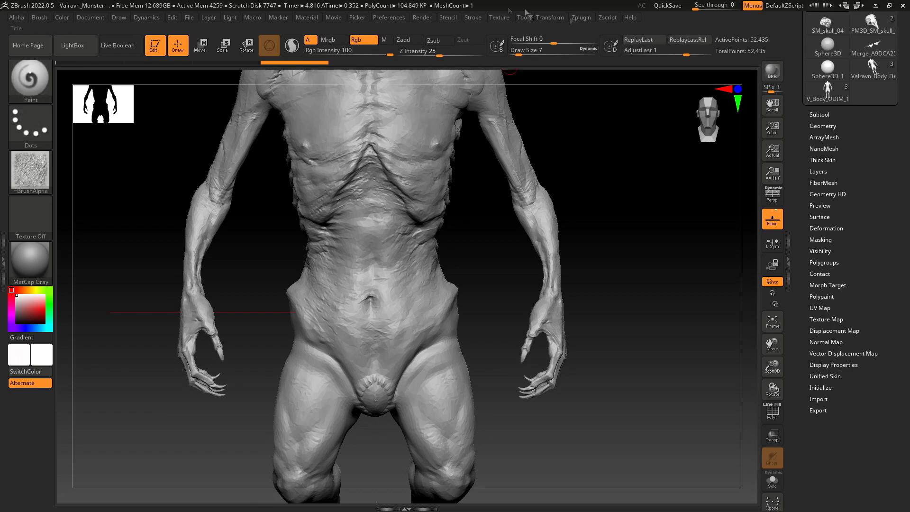
- Start exporting the decimated body mesh and browse to the Tutorial_UDIM_UV folder inside Z Projects on the Desktop
scroll(825, 120, "up", 5)
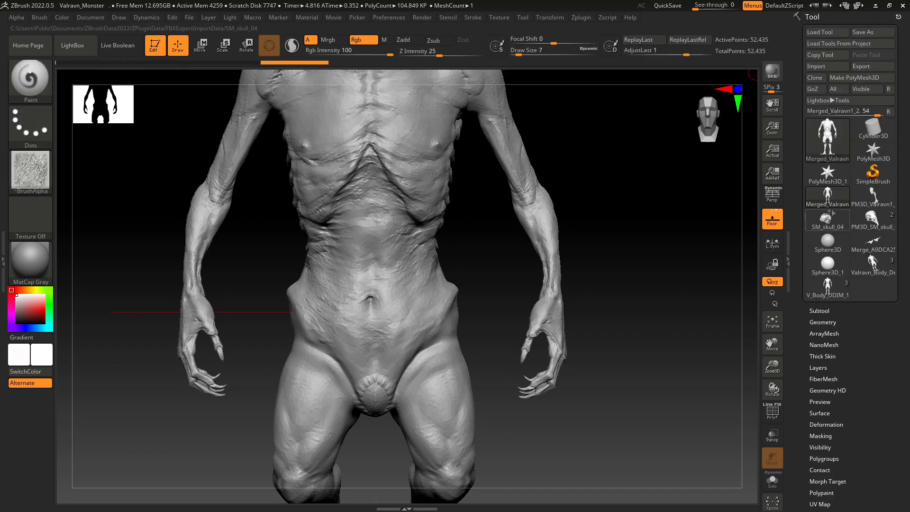
left_click(873, 66)
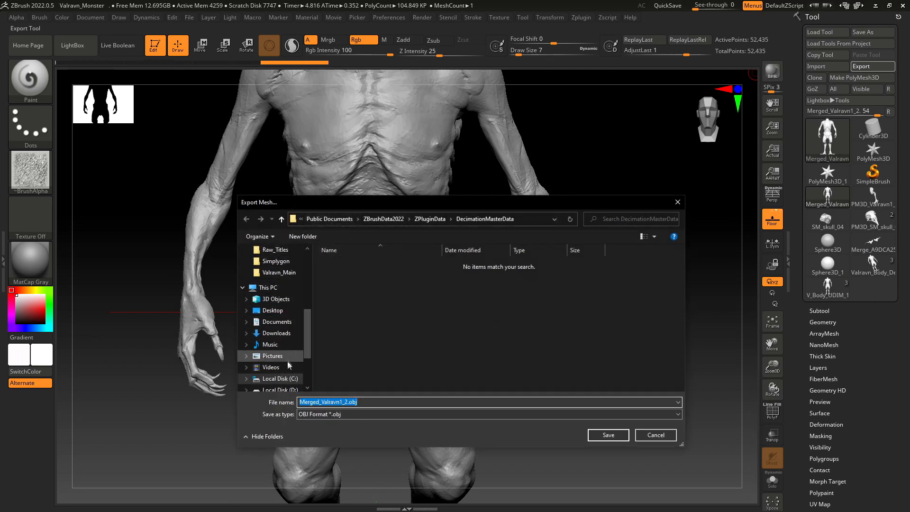
scroll(312, 316, "up", 1)
scroll(310, 322, "up", 2)
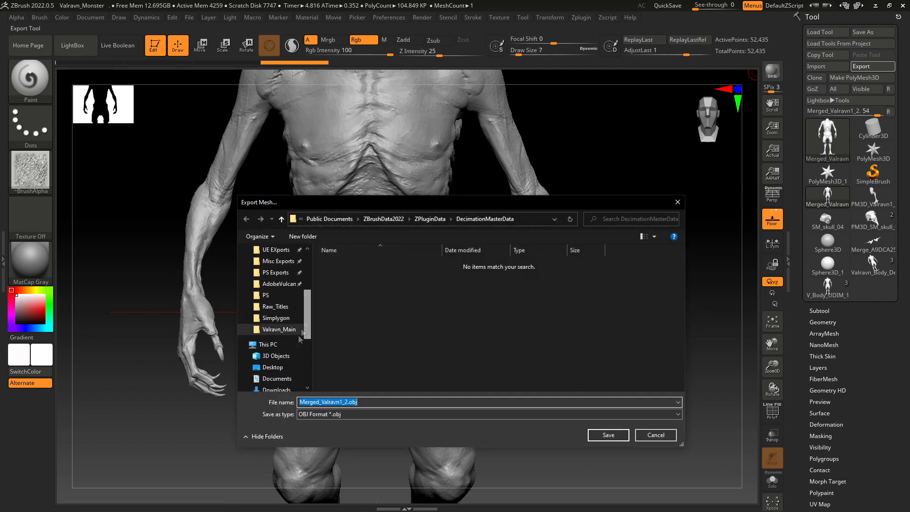
left_click(294, 363)
scroll(360, 342, "down", 3)
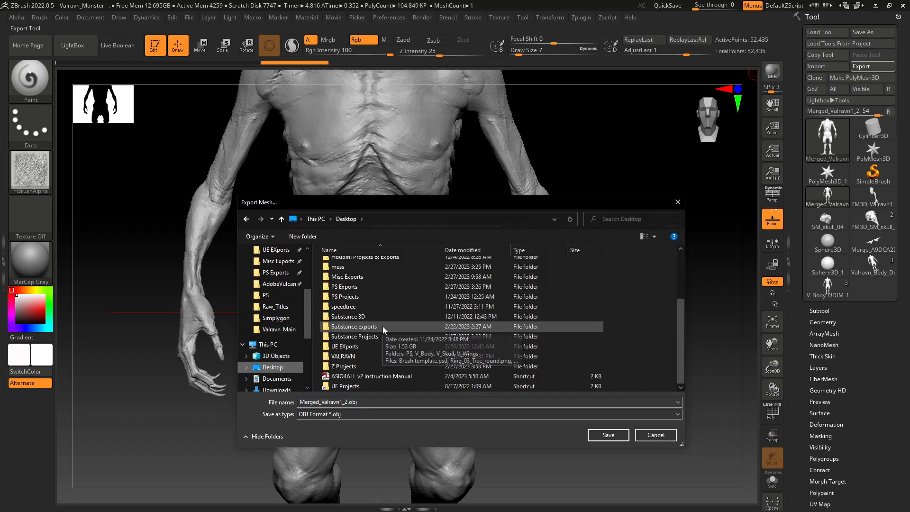
double_click(369, 364)
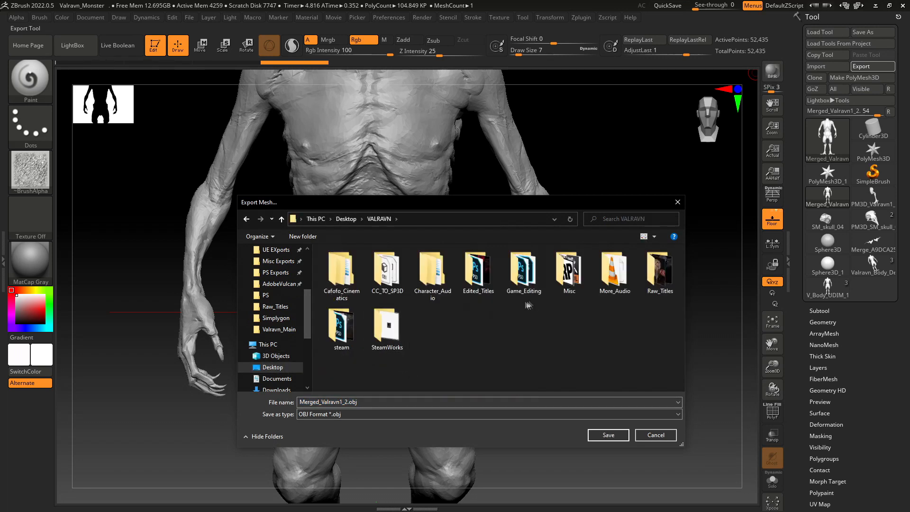
left_click(346, 218)
scroll(355, 331, "down", 3)
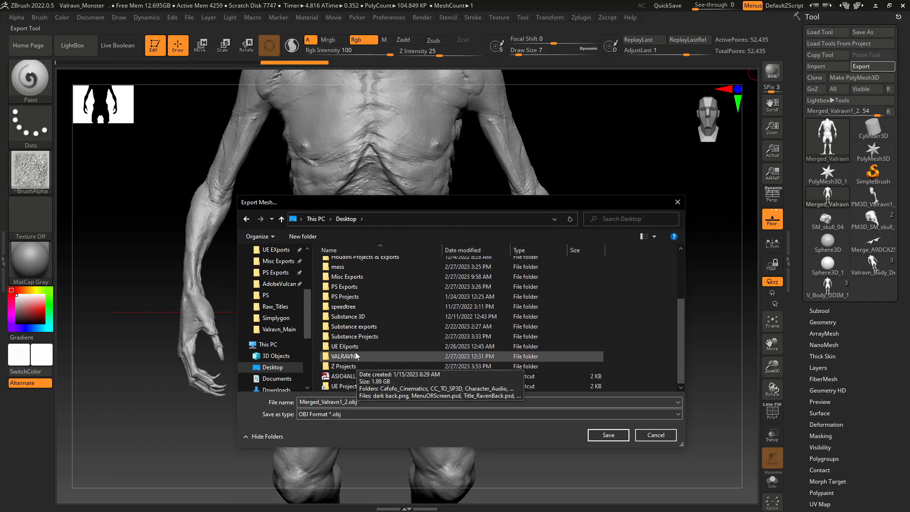
double_click(349, 366)
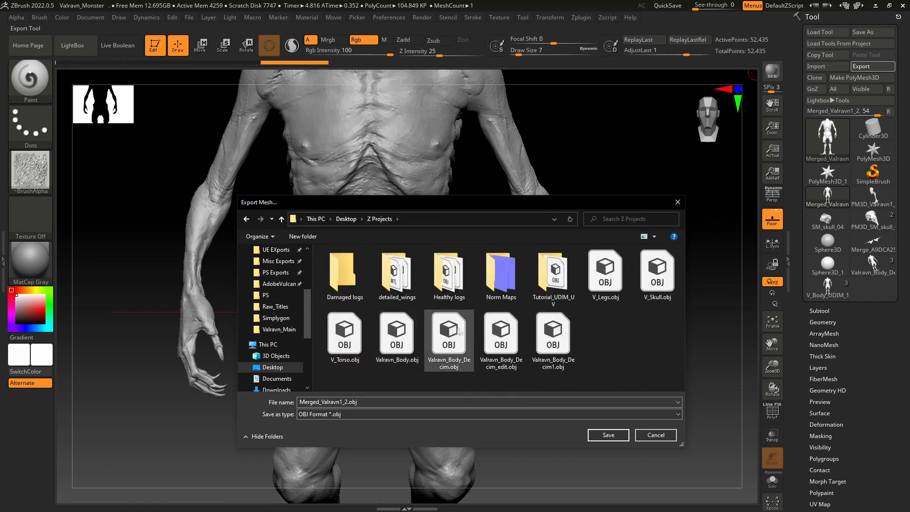
double_click(553, 275)
- Name the export To_Optimize_1 and save the decimated body mesh as an OBJ in Tutorial_UDIM_UV
left_click(351, 284)
left_click(330, 402)
left_click(330, 401)
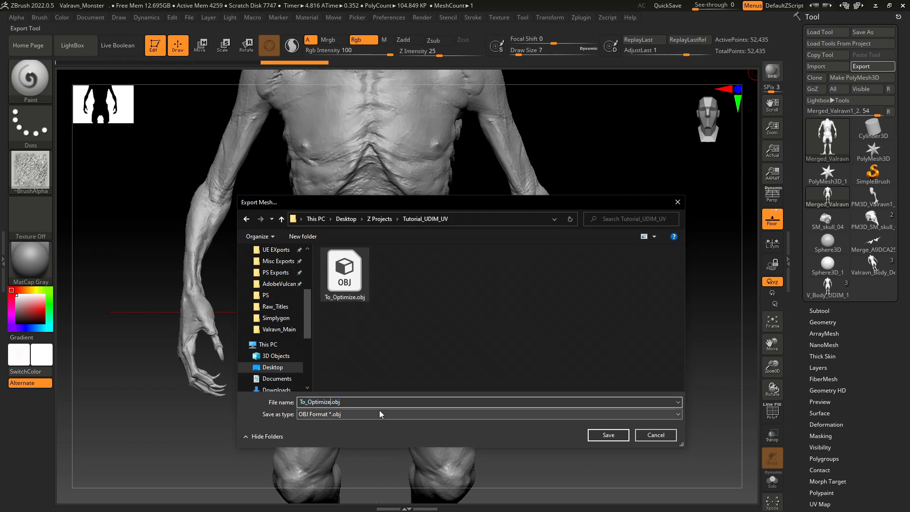
type("_1")
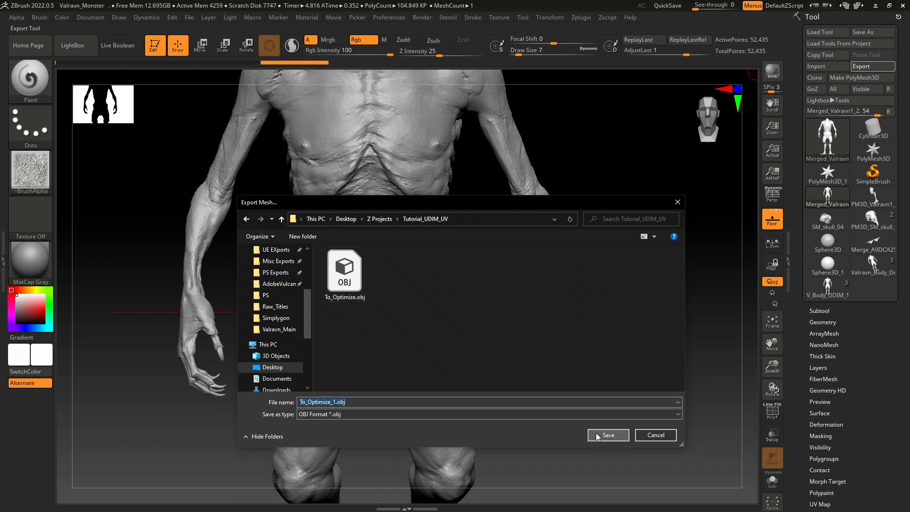
left_click(590, 433)
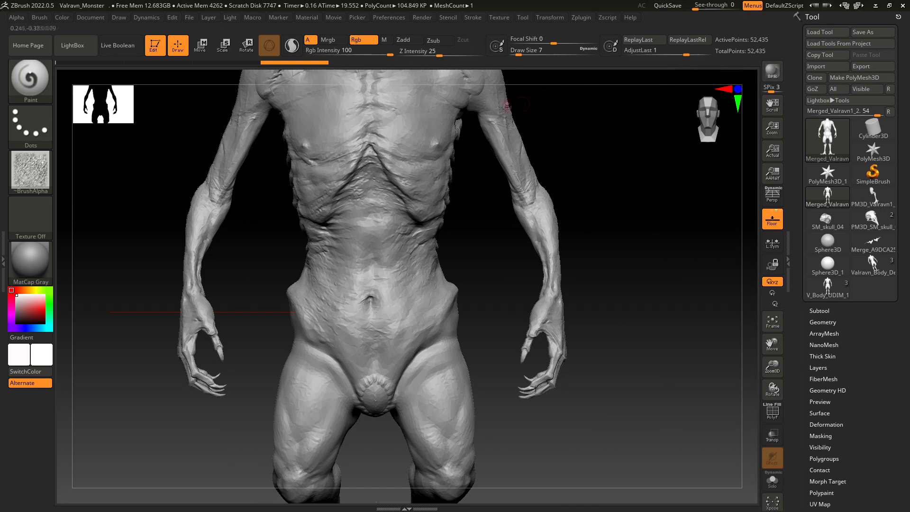
right_click_drag(482, 129, 423, 150, "ctrl")
right_click_drag(359, 172, 400, 283, "ctrl")
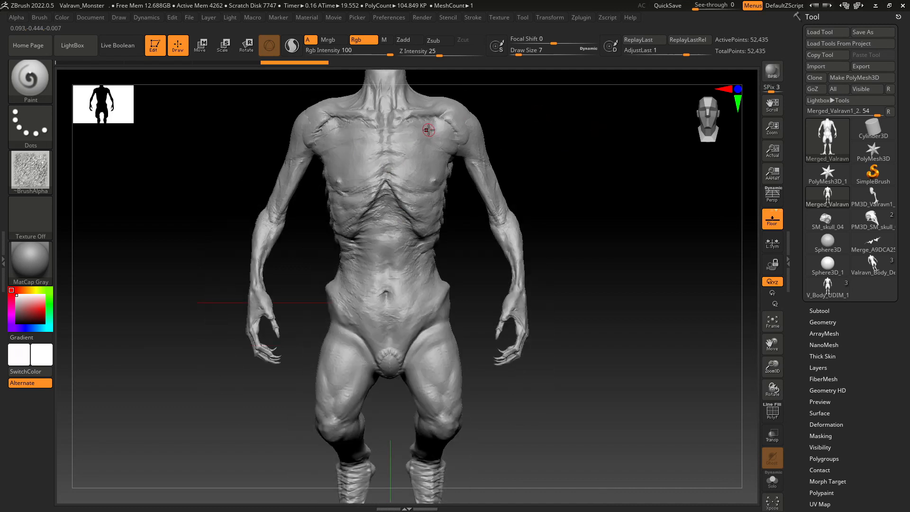
- Switch to Unreal Engine and import To_Optimize_1.obj from the Tutorial_UDIM_UV folder into Content as a static mesh
left_click(874, 6)
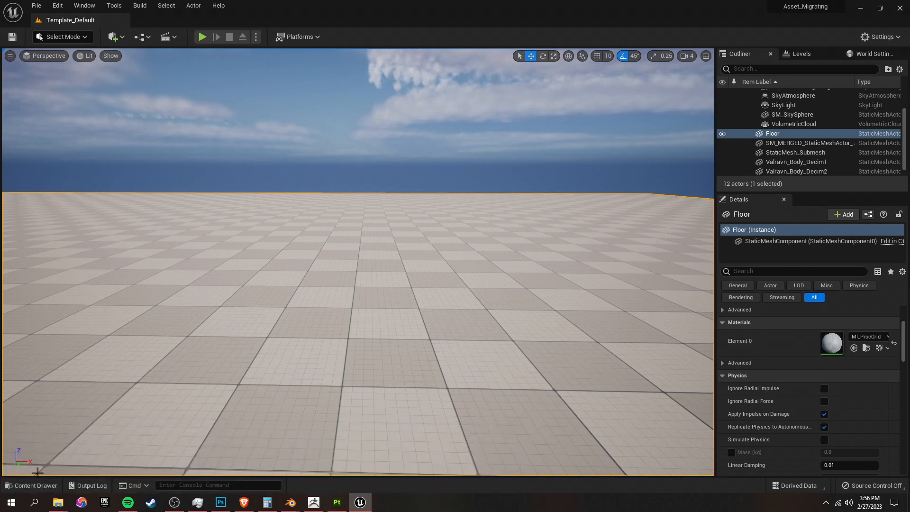
left_click(34, 485)
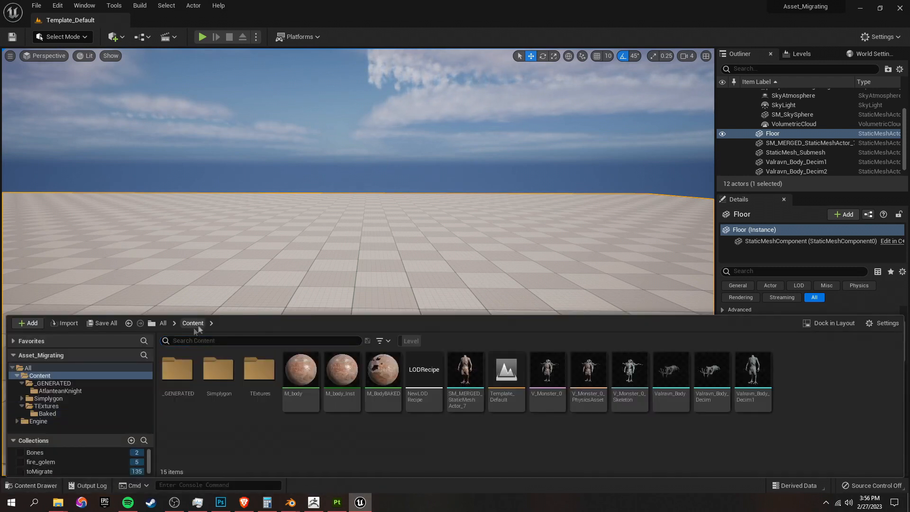
left_click(66, 323)
left_click(112, 24)
scroll(143, 163, "down", 5)
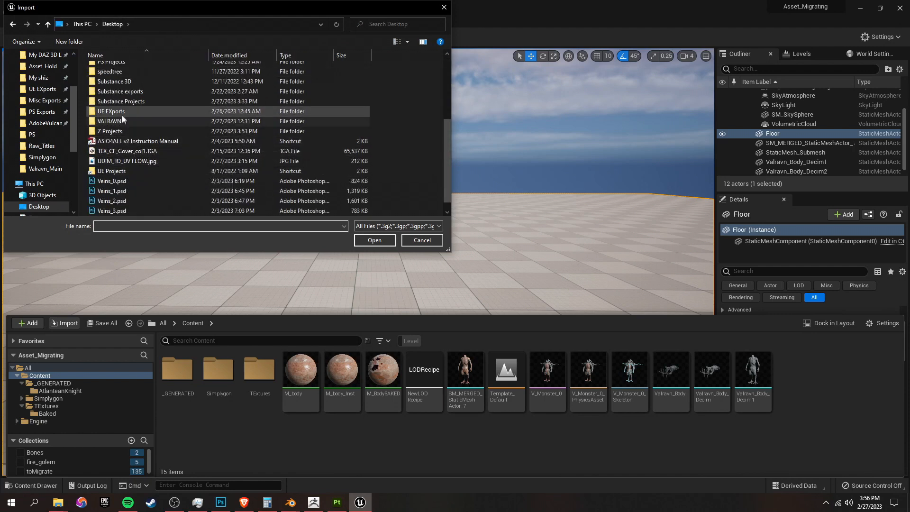
double_click(122, 130)
double_click(319, 78)
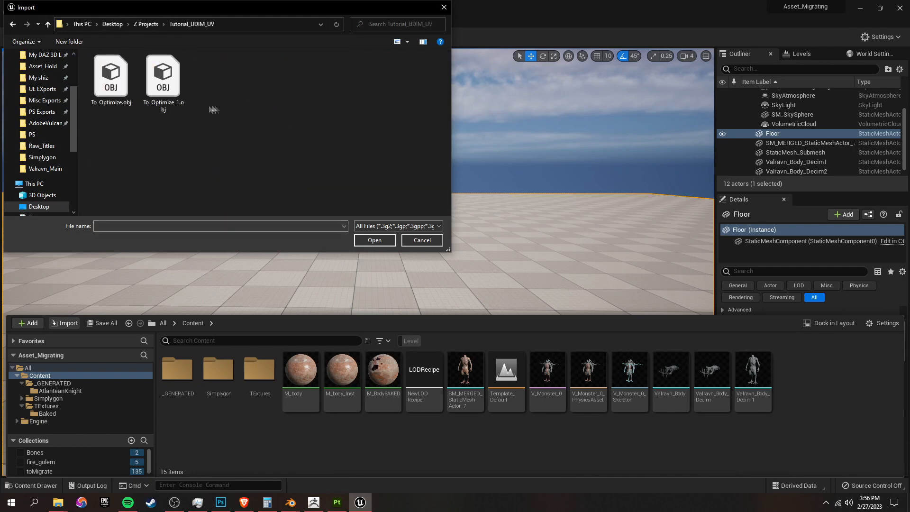
double_click(181, 93)
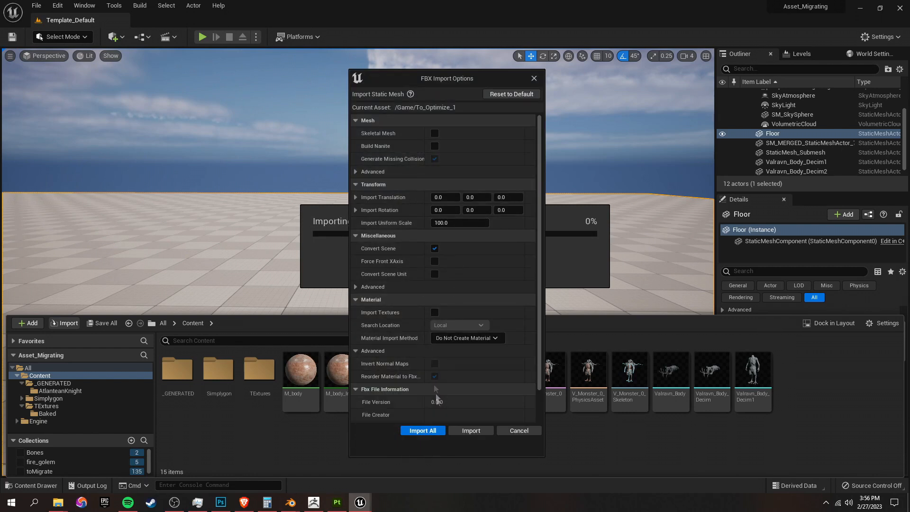
left_click(422, 430)
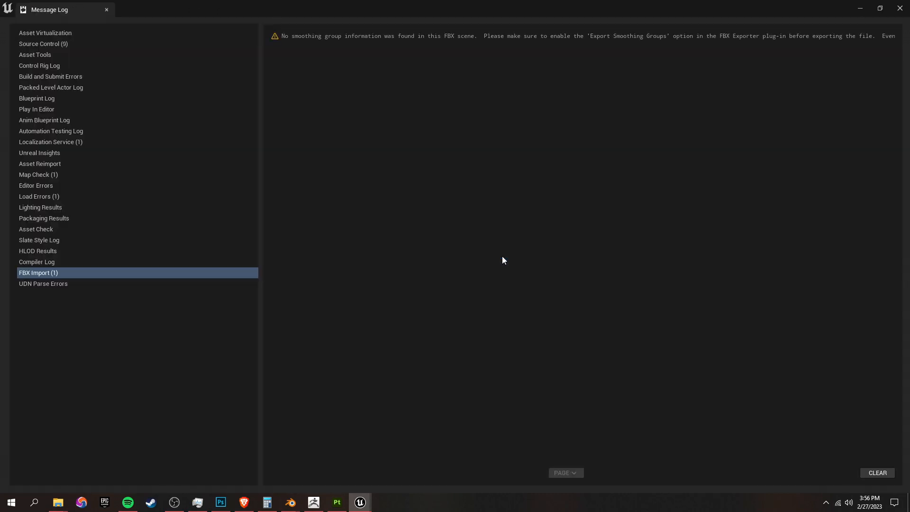
left_click(900, 8)
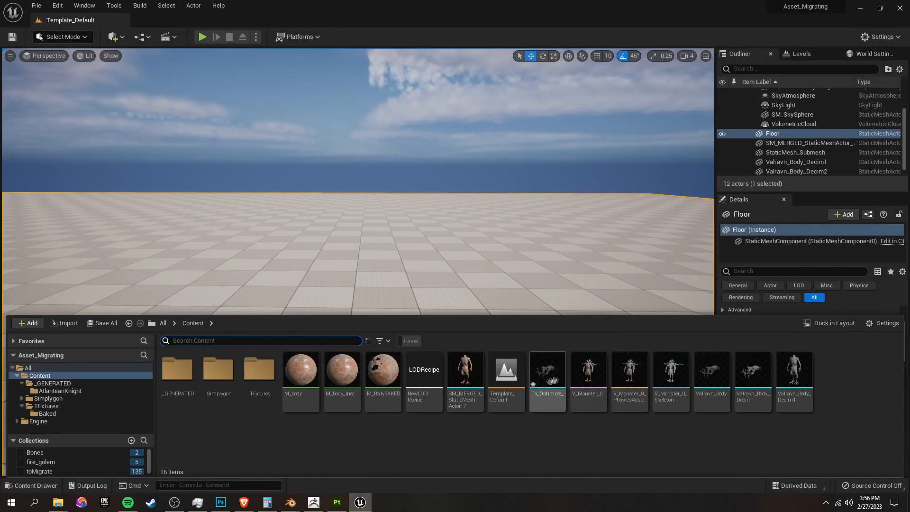
- Place the imported To_Optimize_1 mesh in the level and set its uniform scale to 0.01
mouse_move(548, 374)
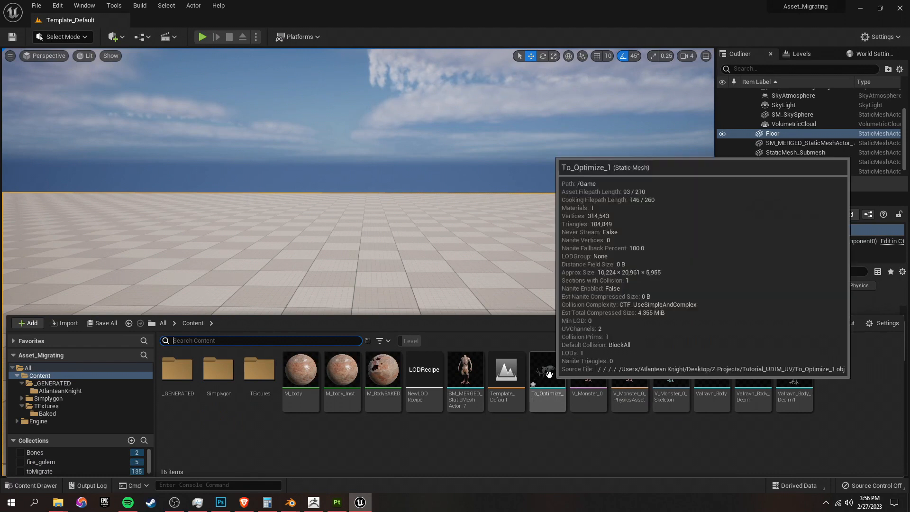
left_click_drag(548, 374, 478, 201)
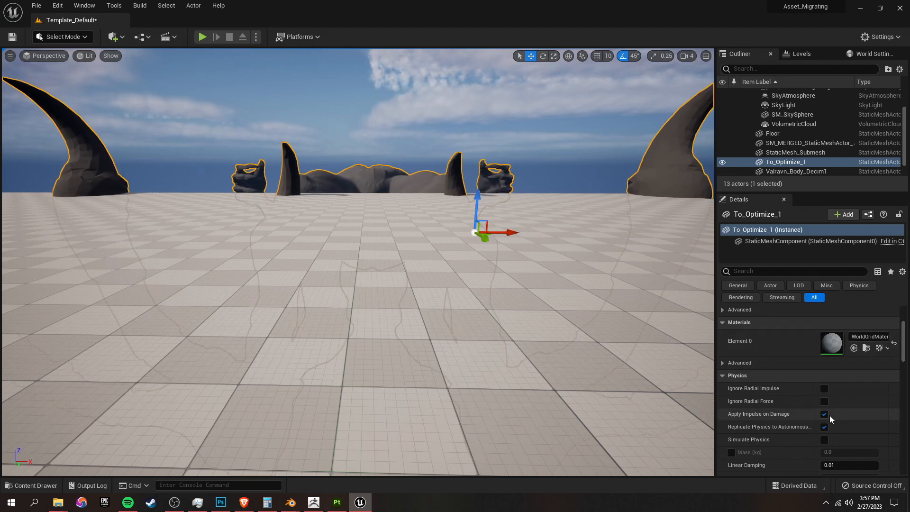
scroll(861, 349, "up", 5)
left_click(848, 351)
left_click(830, 351)
left_click(831, 351)
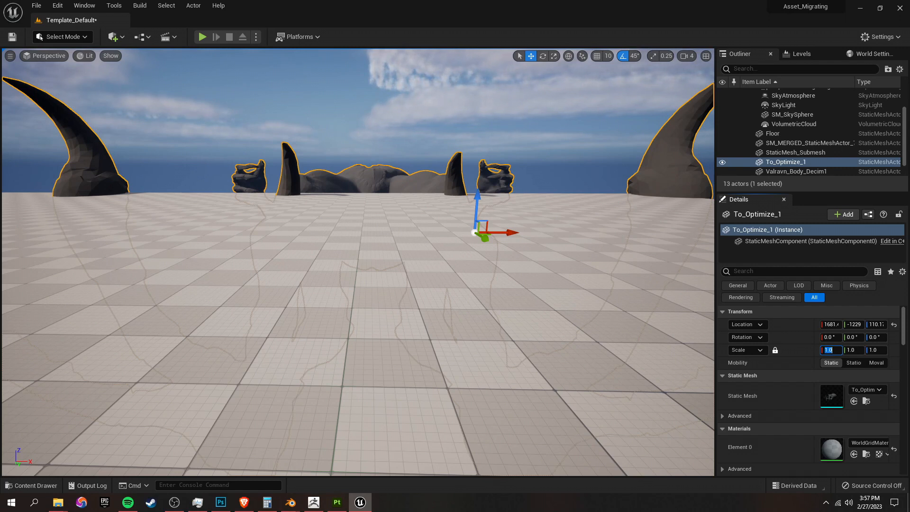
type("0.01")
key("Return")
key("f")
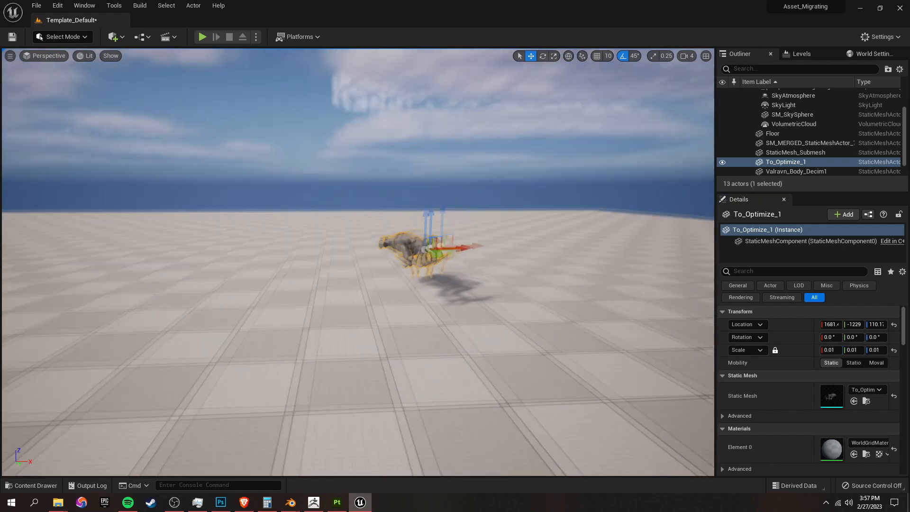
right_click_drag(456, 256, 488, 268)
right_click_drag(334, 244, 498, 299)
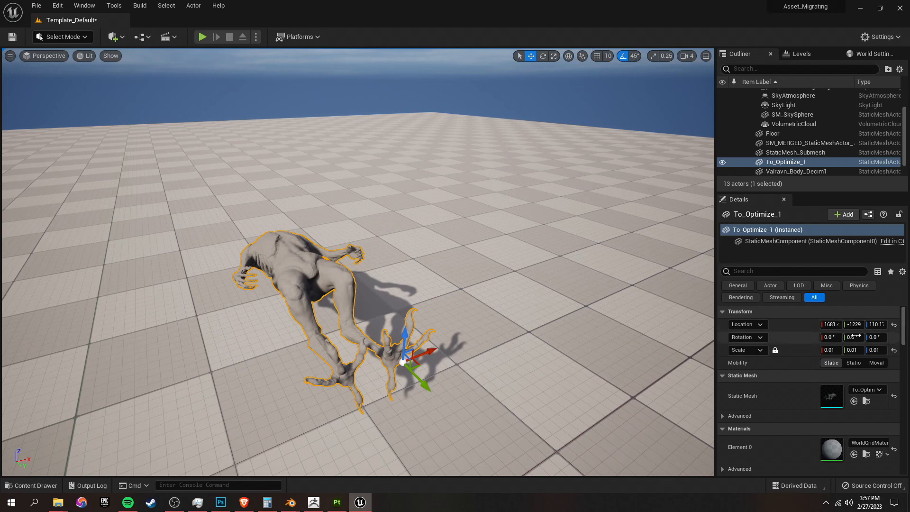
mouse_move(881, 337)
left_mouse_down()
mouse_move(891, 337)
mouse_move(848, 337)
mouse_move(865, 336)
left_mouse_up()
left_click(894, 337)
scroll(901, 342, "down", 2)
scroll(900, 342, "up", 2)
left_click(893, 337)
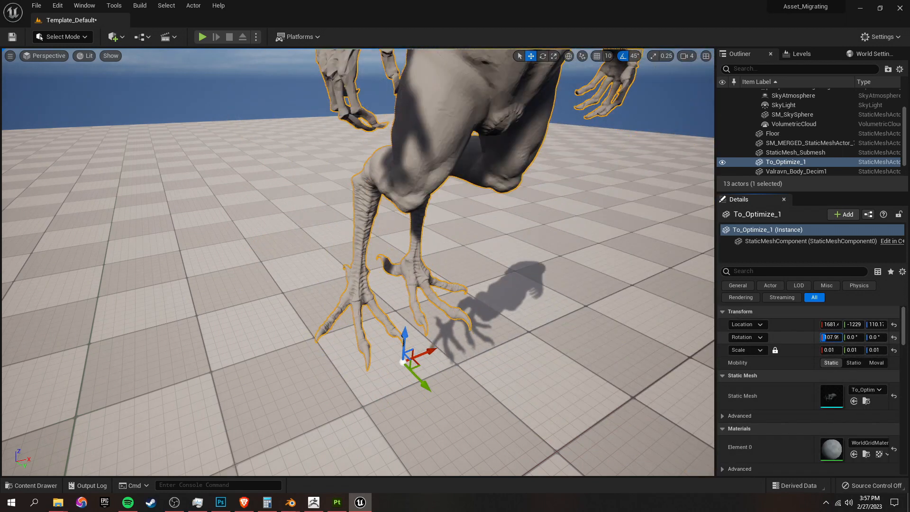
- Set the X rotation of the To_Optimize_1 actor to 90 degrees to stand the body upright
left_click(830, 336)
type("34")
key("Return")
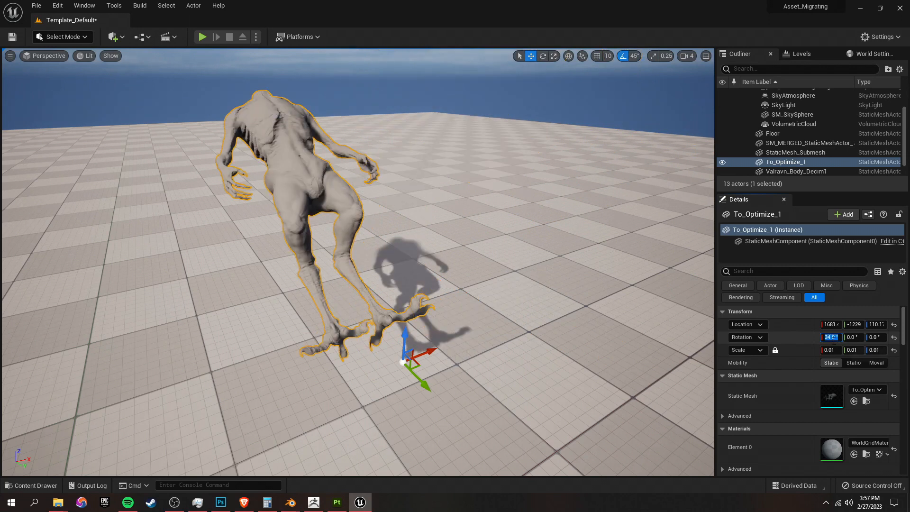
key("Return")
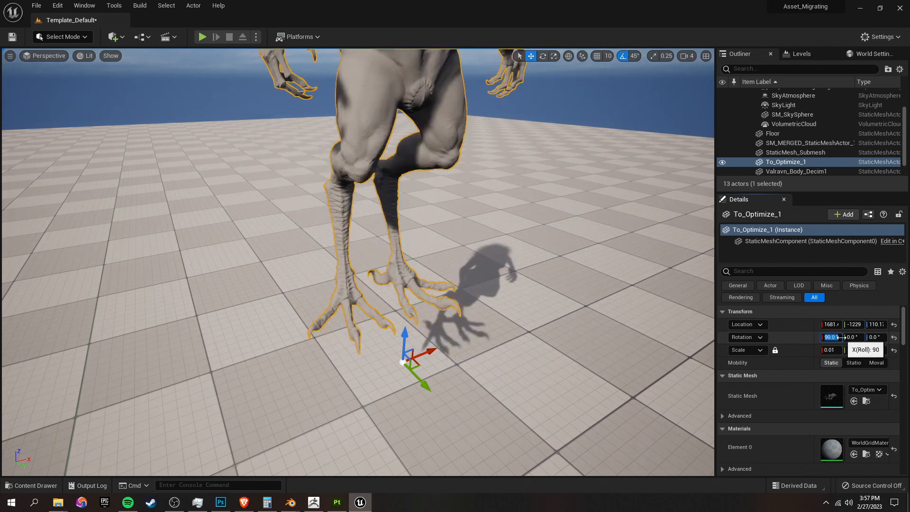
right_click_drag(545, 293, 517, 263)
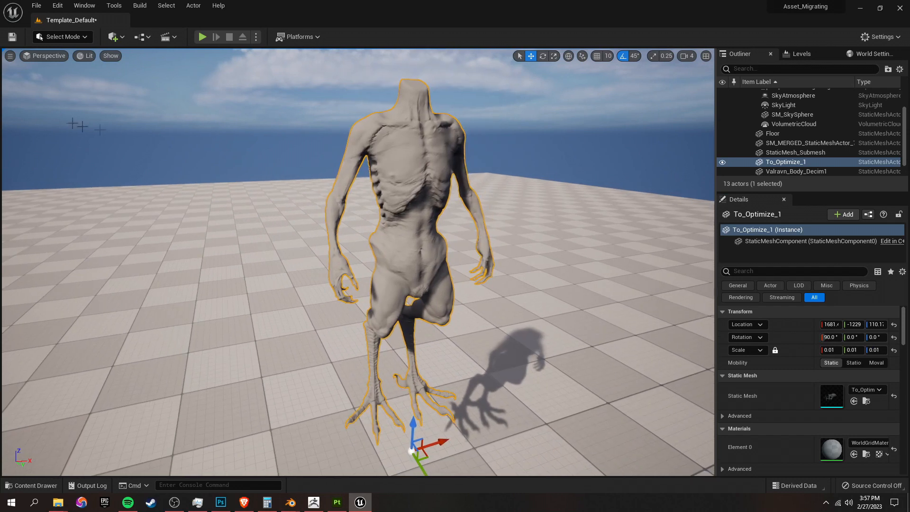
- Search the plugins for "model" and check whether Modeling Tools Editor Mode is enabled
left_click(57, 6)
left_click(95, 161)
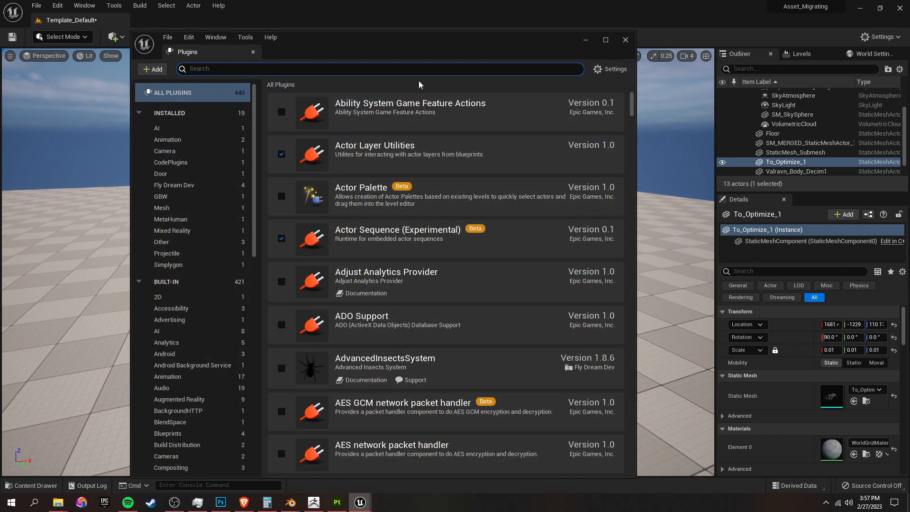
type("model")
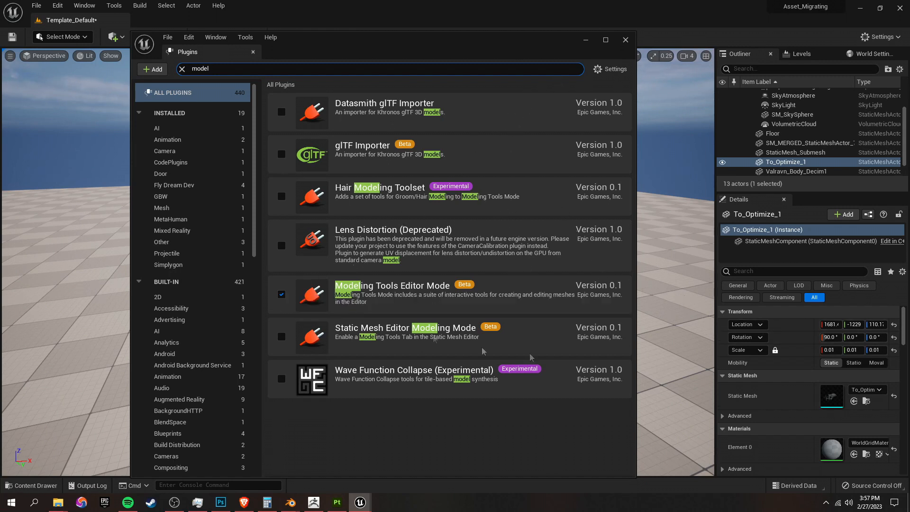
left_click(625, 40)
- Switch the level editor to Modeling mode and bring the To_Optimize_1 body into close view
left_click(63, 37)
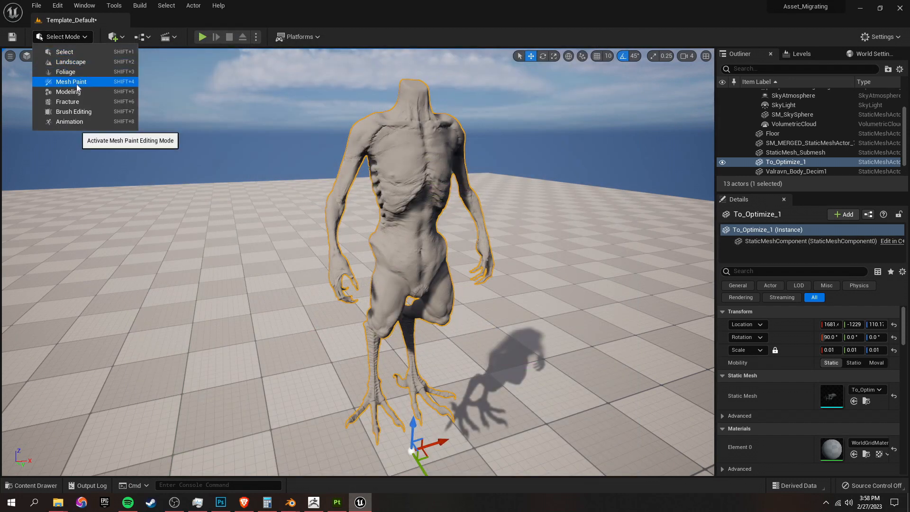
left_click(68, 92)
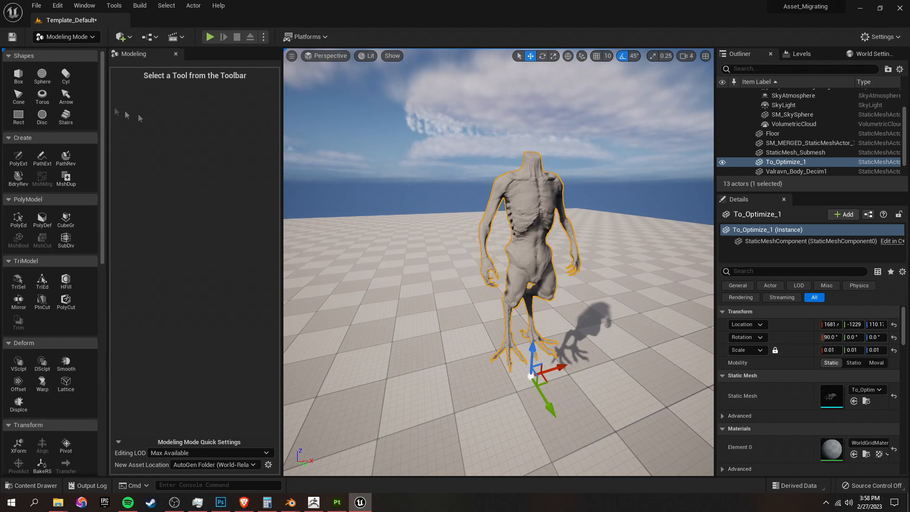
mouse_move(442, 217)
right_mouse_down()
mouse_move(424, 216)
mouse_move(447, 218)
mouse_move(426, 216)
mouse_move(421, 249)
mouse_move(426, 216)
right_mouse_up()
key("w")
key("a")
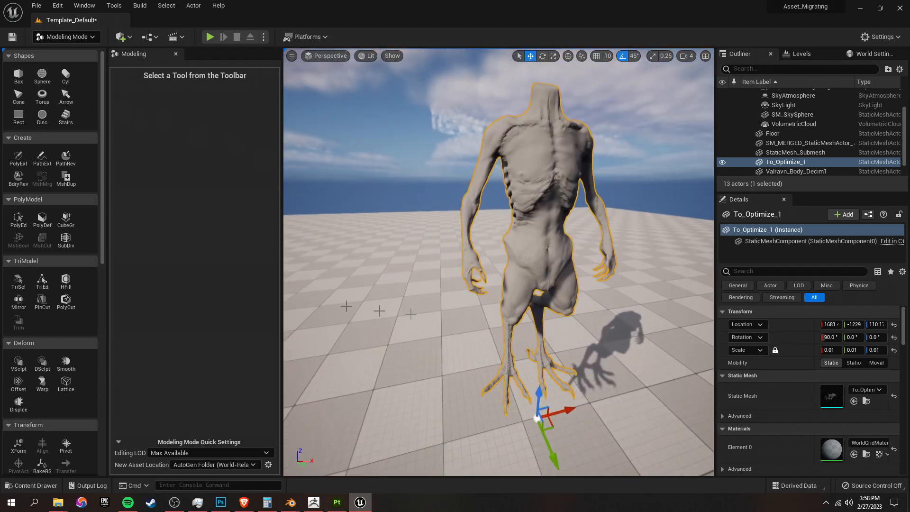
scroll(98, 214, "down", 5)
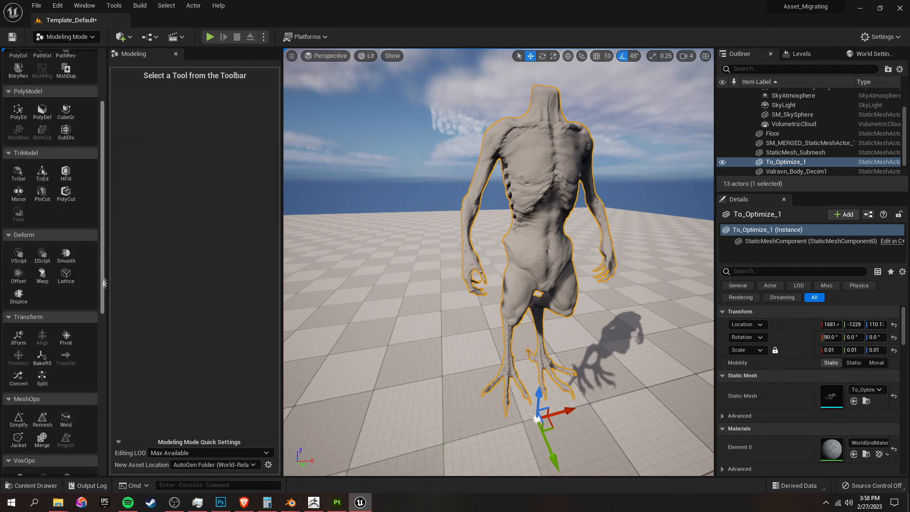
left_click(42, 419)
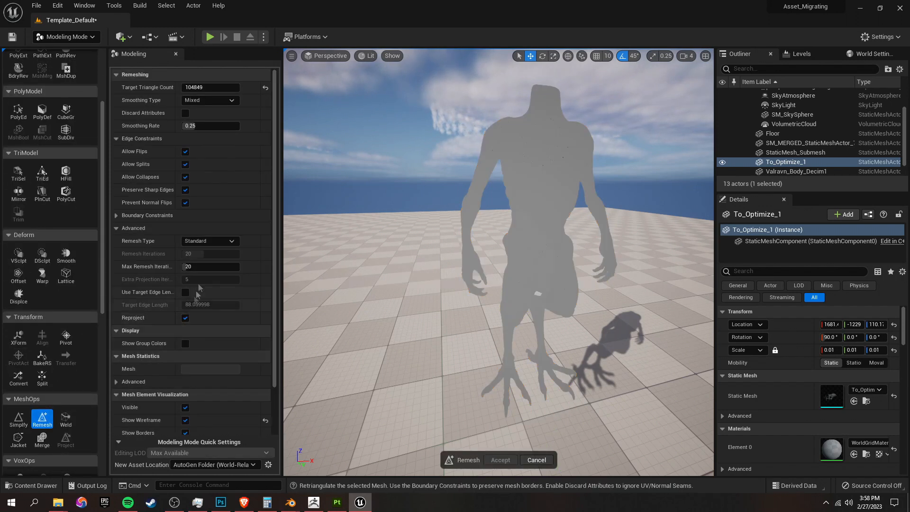
right_click_drag(489, 221, 459, 209)
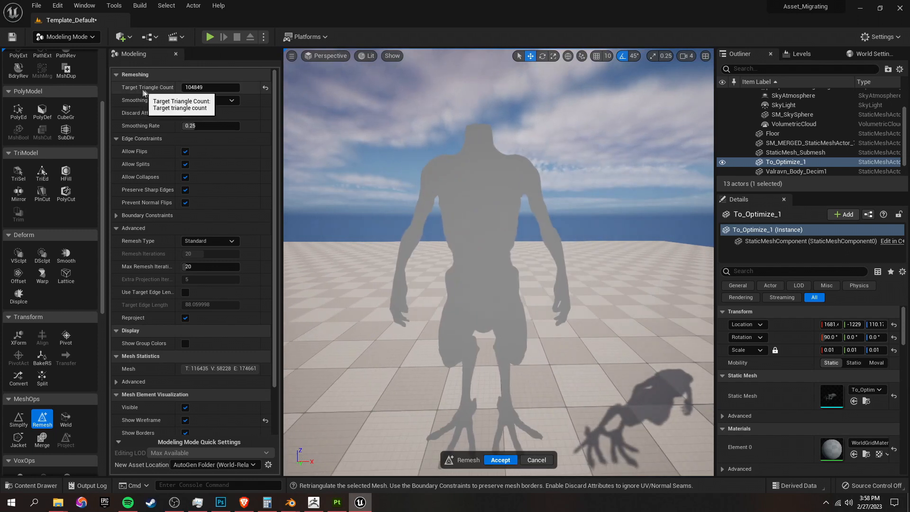
scroll(396, 206, "up", 4)
right_click_drag(397, 206, 398, 206)
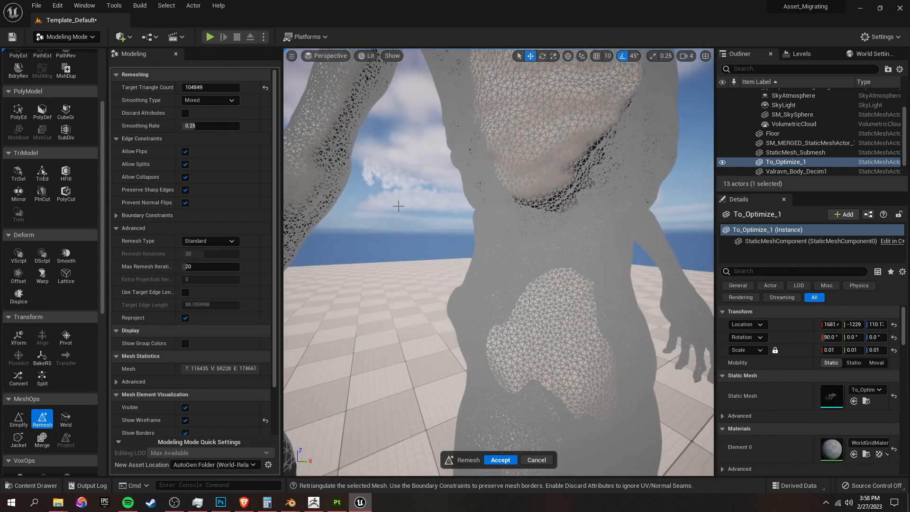
right_click_drag(581, 308, 545, 320)
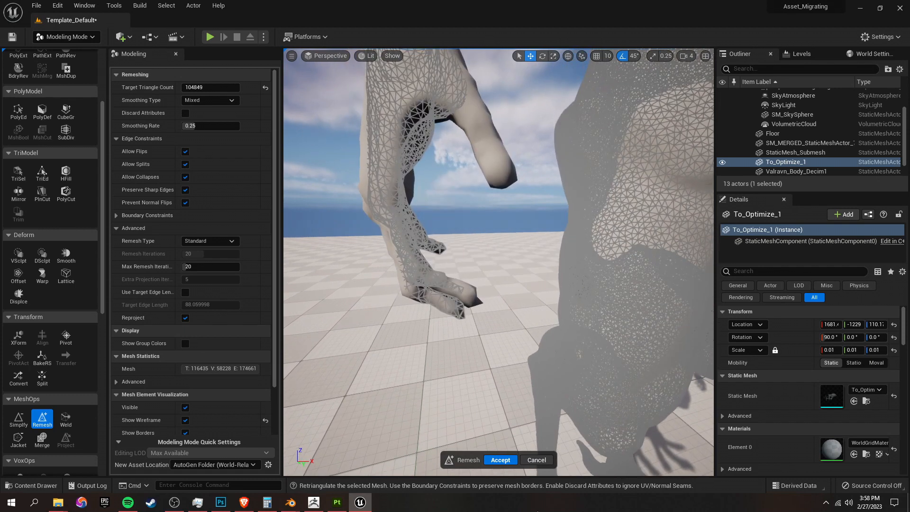
left_click(536, 459)
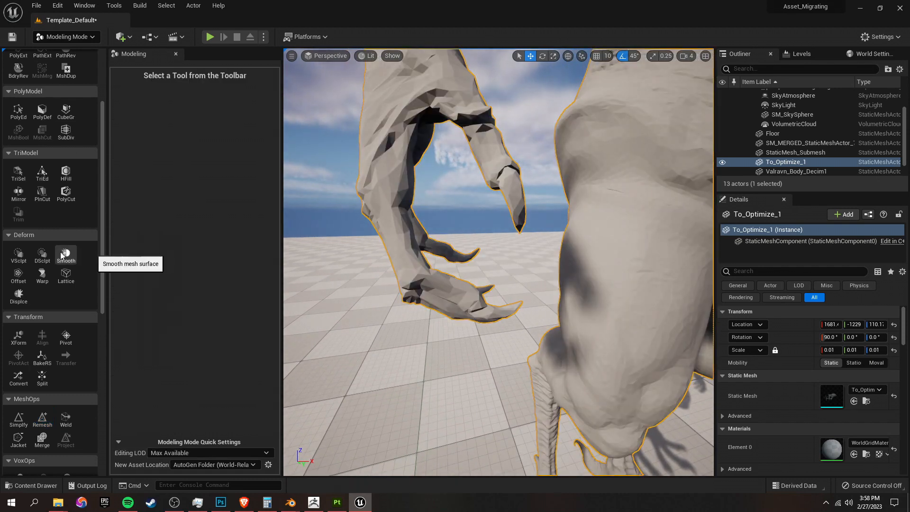
- Start a Remesh of To_Optimize_1 and disable Allow Collapses, checking the preview around the hand and claws
left_click(42, 418)
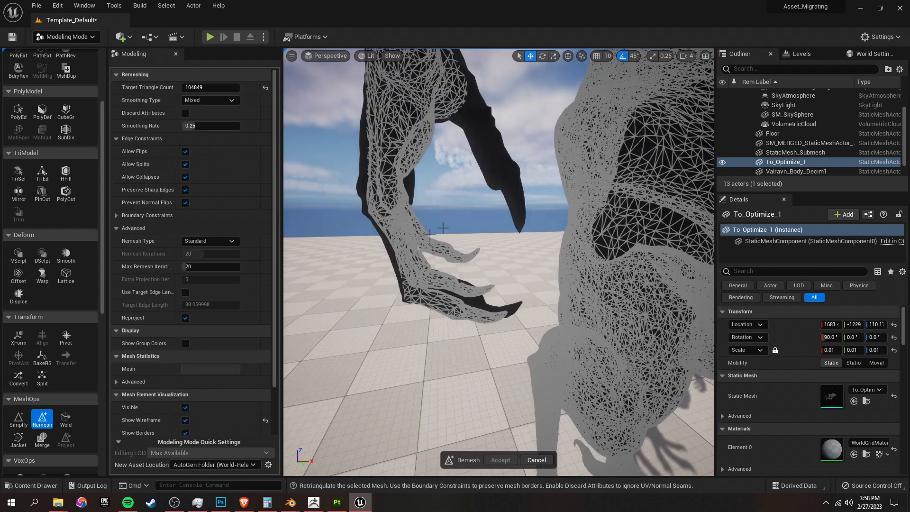
scroll(467, 218, "down", 4)
scroll(466, 218, "up", 3)
scroll(474, 213, "down", 2)
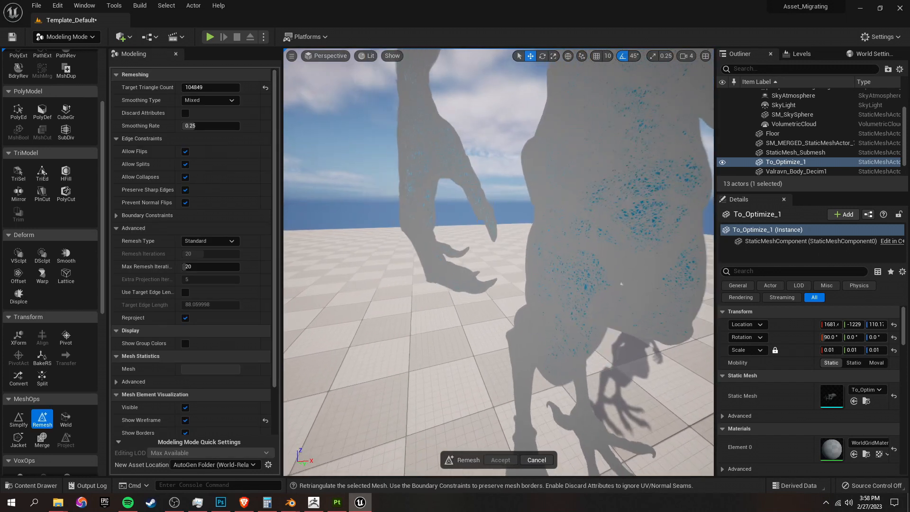
right_click_drag(486, 199, 481, 171)
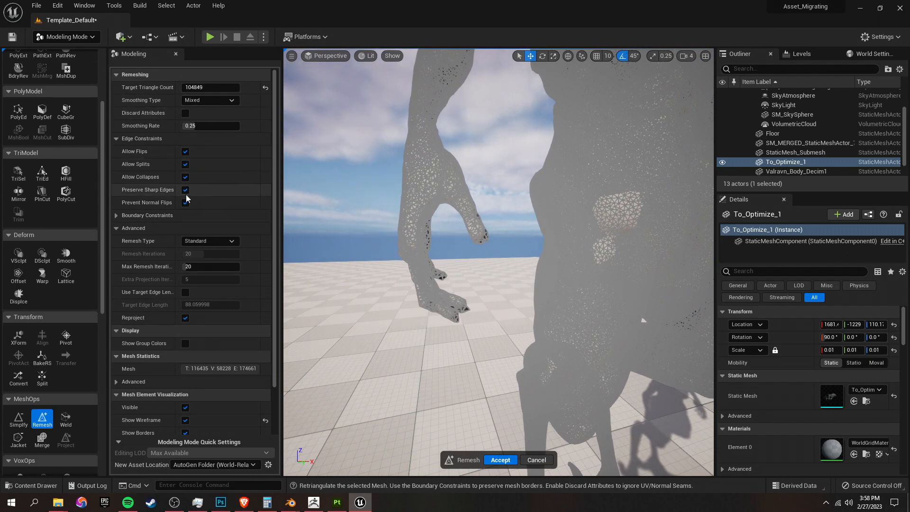
left_click(185, 179)
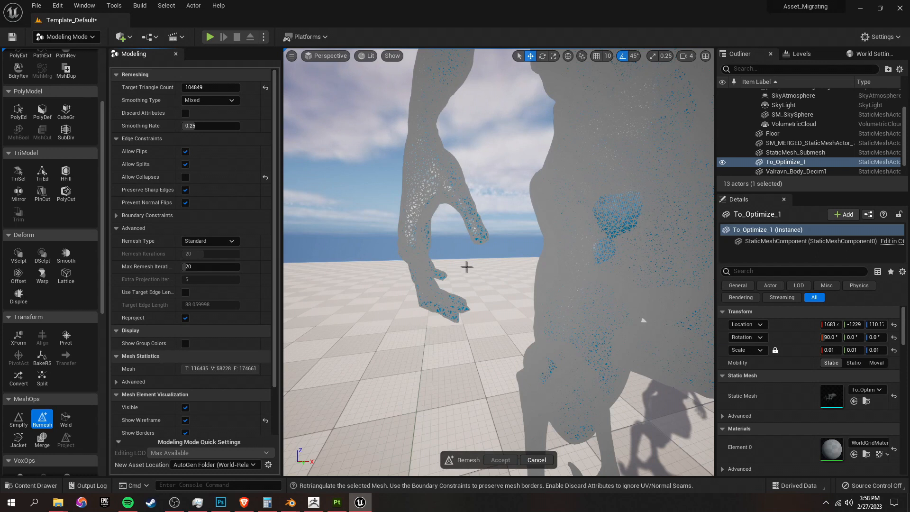
scroll(470, 268, "down", 4)
mouse_move(479, 264)
right_mouse_down()
mouse_move(448, 263)
mouse_move(461, 263)
right_mouse_up()
key("s")
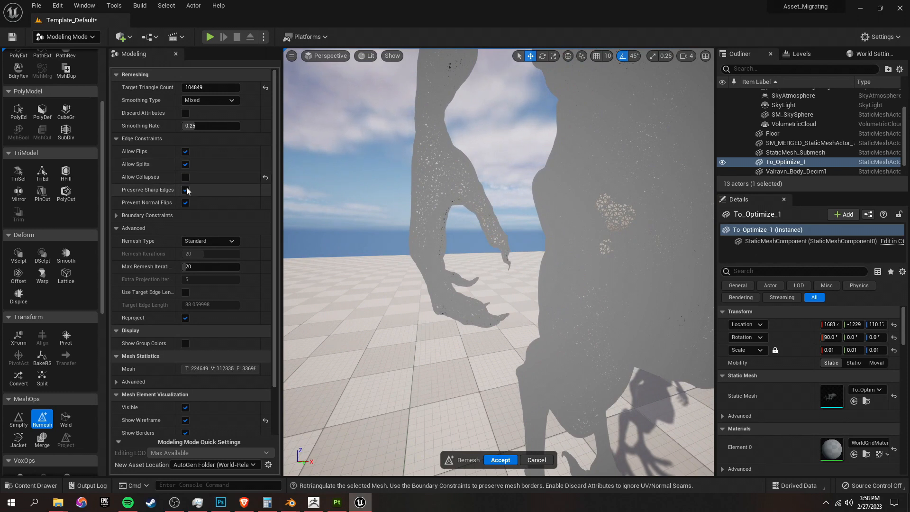
left_click(185, 203)
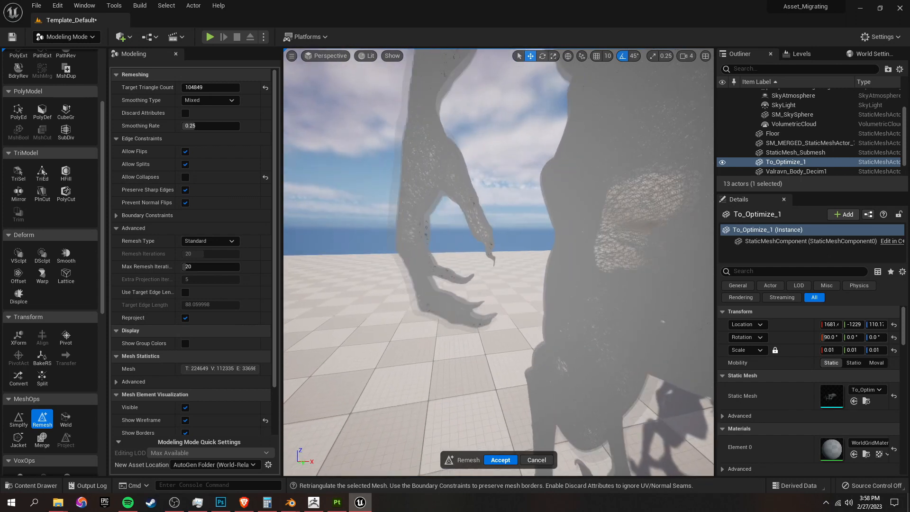
- Disable Allow Flips for the remesh and try Allow Splits off before enabling it again
left_click(185, 164)
left_click(185, 151)
right_click_drag(415, 286, 407, 268)
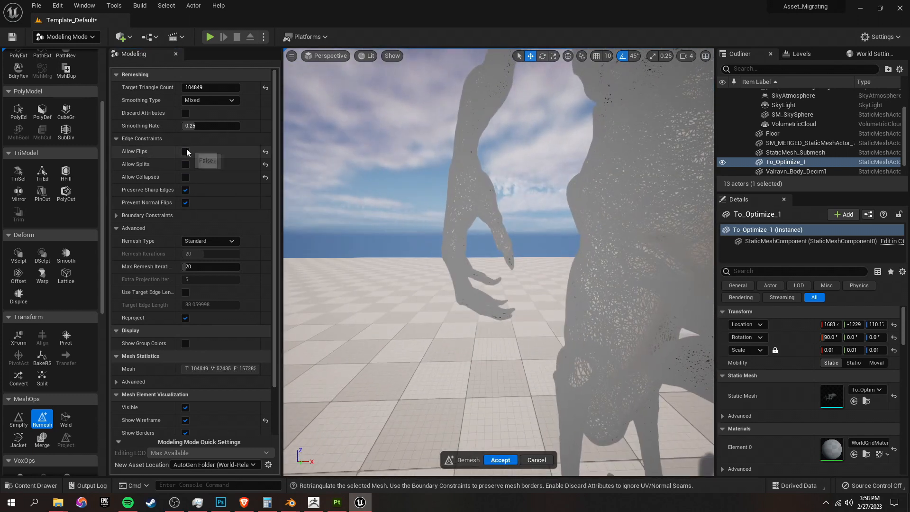
left_click(185, 190)
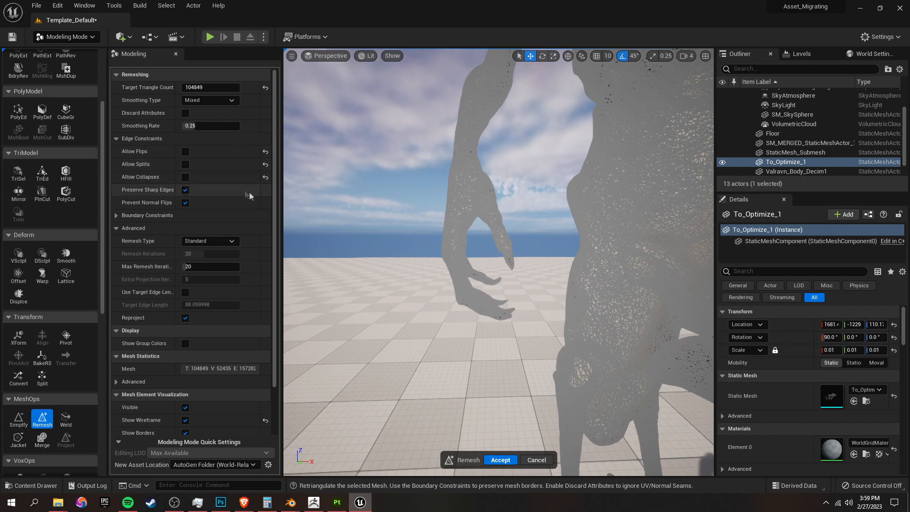
left_click(185, 164)
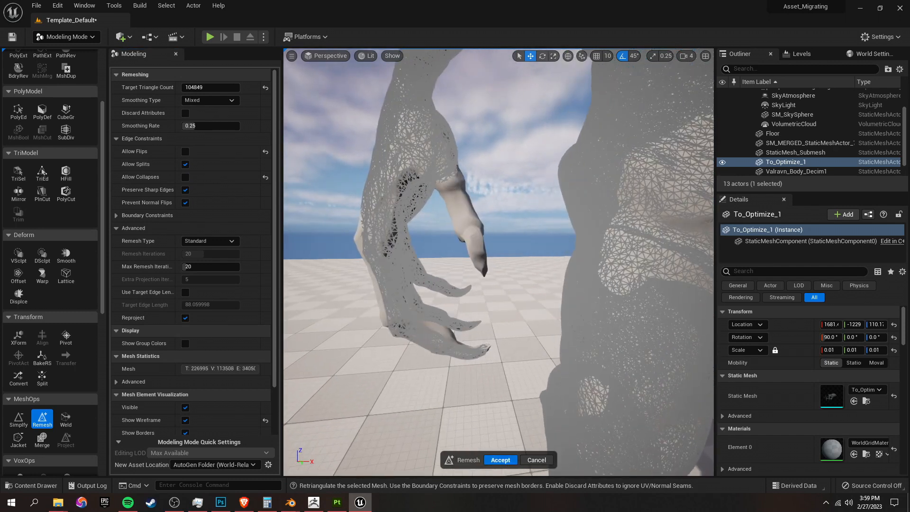
- Compare the remesh preview with Allow Splits off, and with Allow Flips and Allow Collapses enabled, restoring the earlier settings
left_click(185, 165)
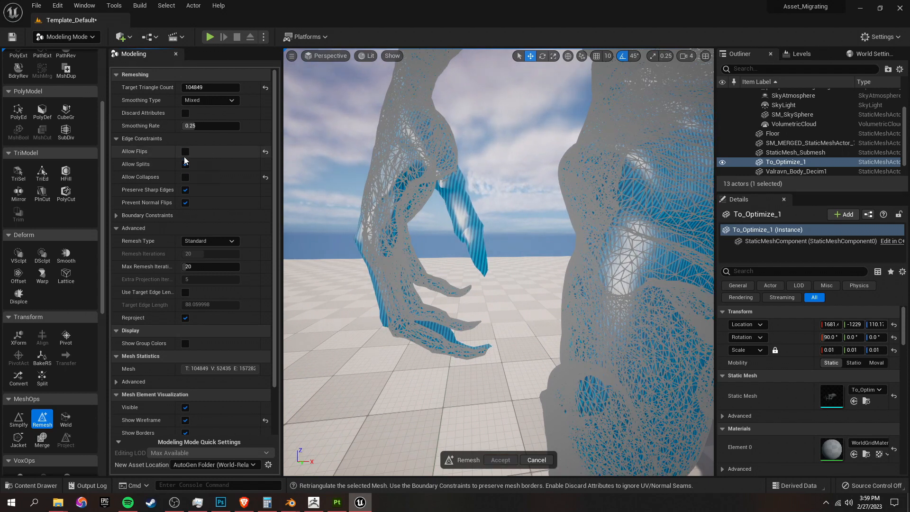
left_click(185, 162)
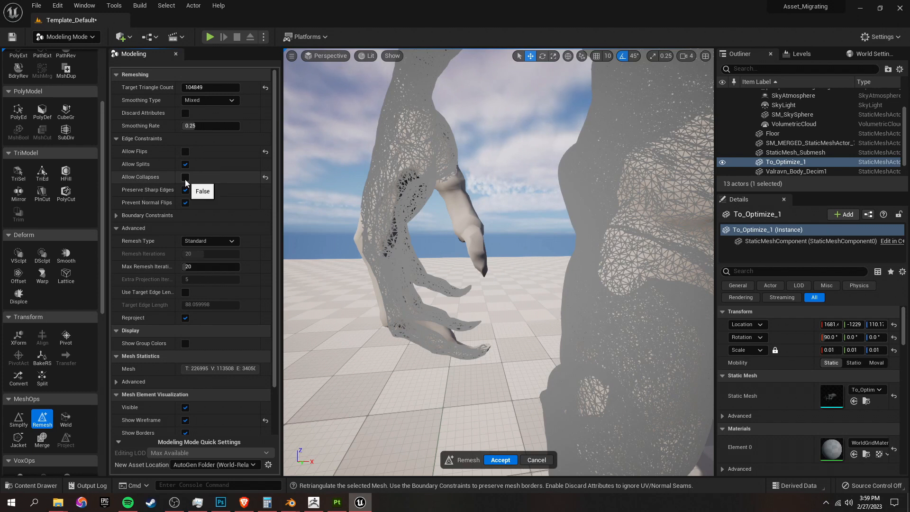
left_click(185, 152)
left_click(185, 177)
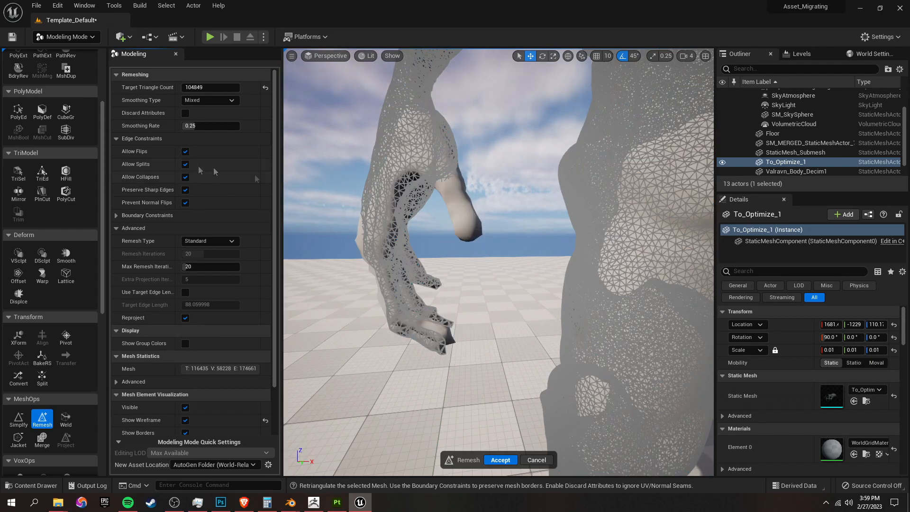
left_click(185, 152)
left_click(185, 177)
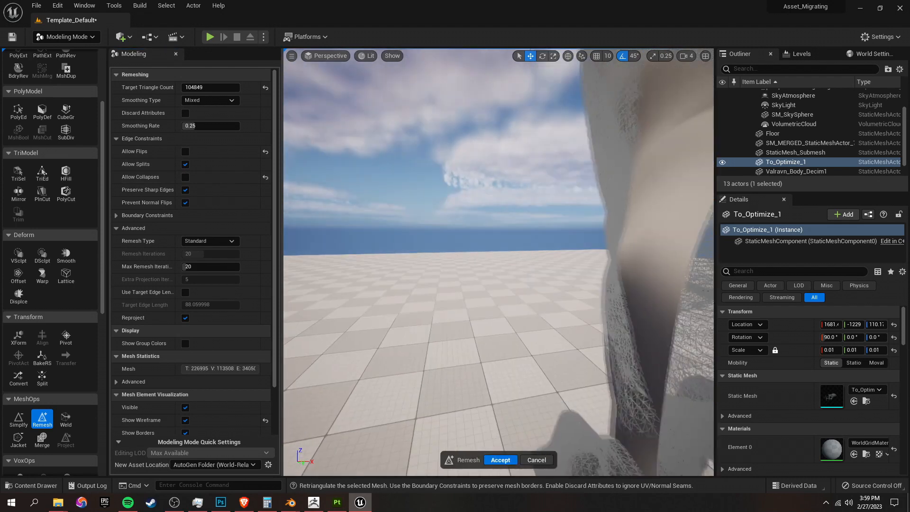
- Check the remeshed body from the front and accept the Remesh with Allow Flips and Allow Collapses off
right_click_drag(499, 262, 501, 273)
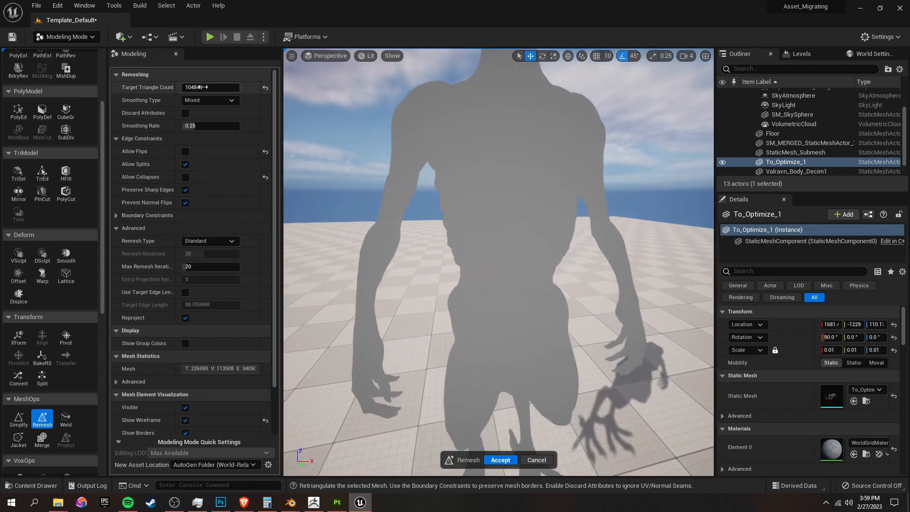
right_click_drag(430, 204, 427, 213)
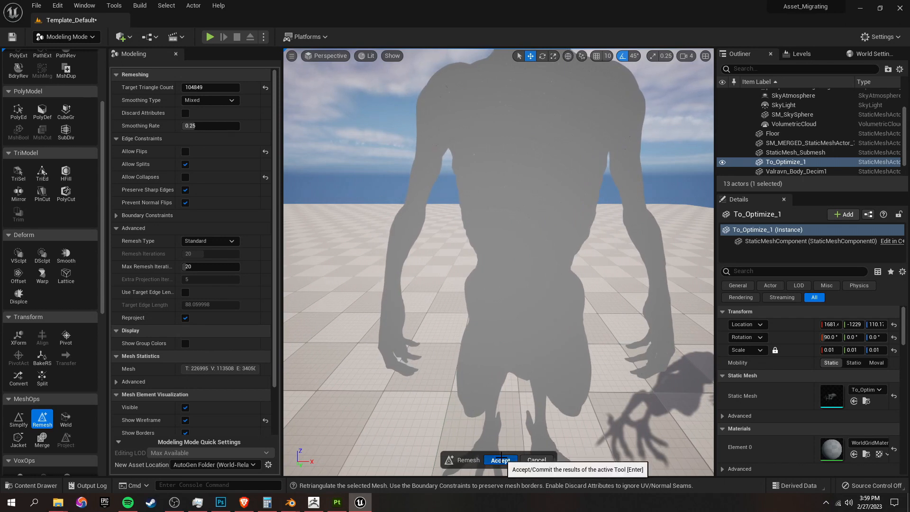
key("Return")
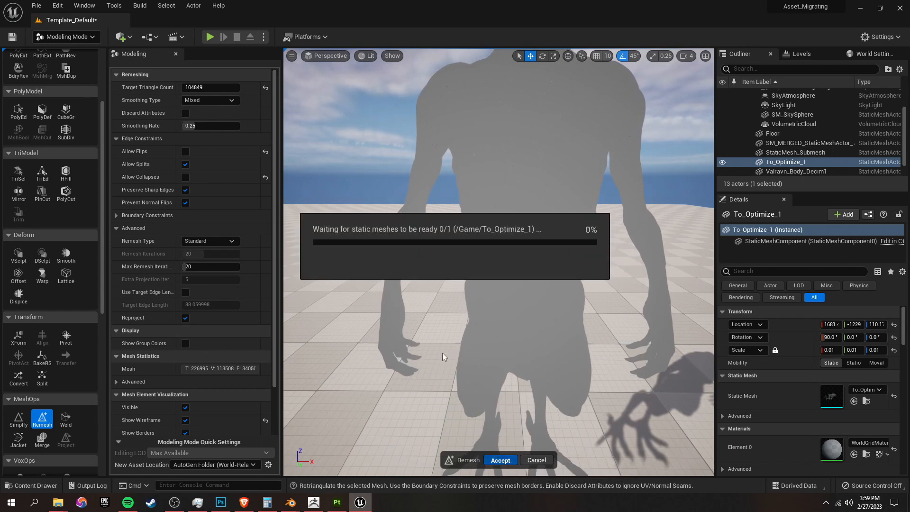
key("f")
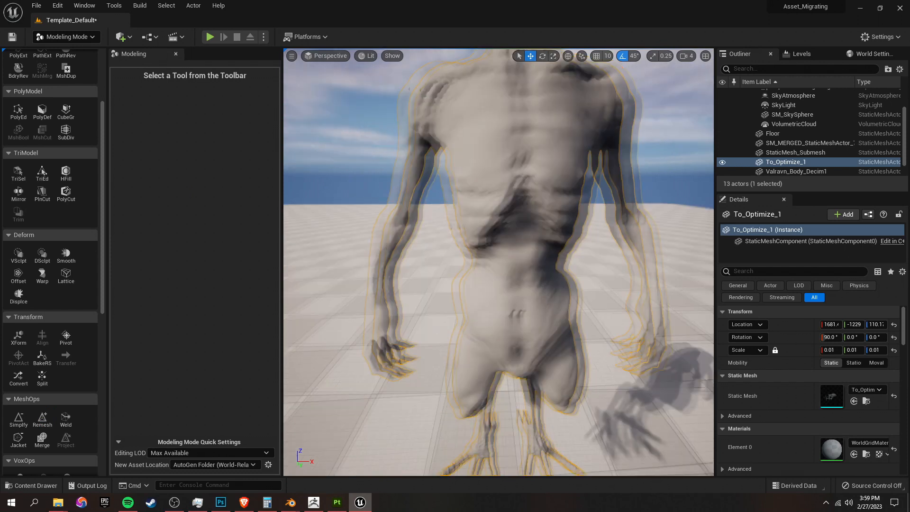
left_click_drag(104, 284, 100, 374)
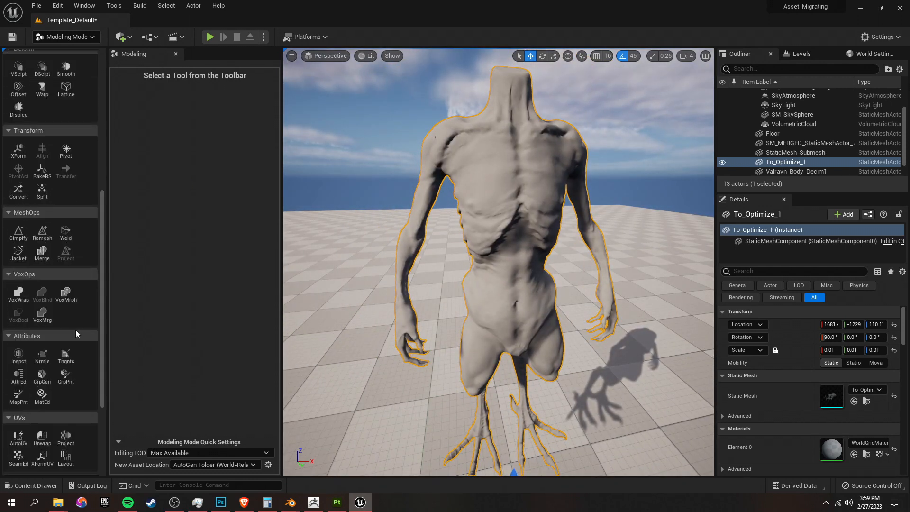
scroll(75, 329, "down", 3)
scroll(64, 377, "down", 2)
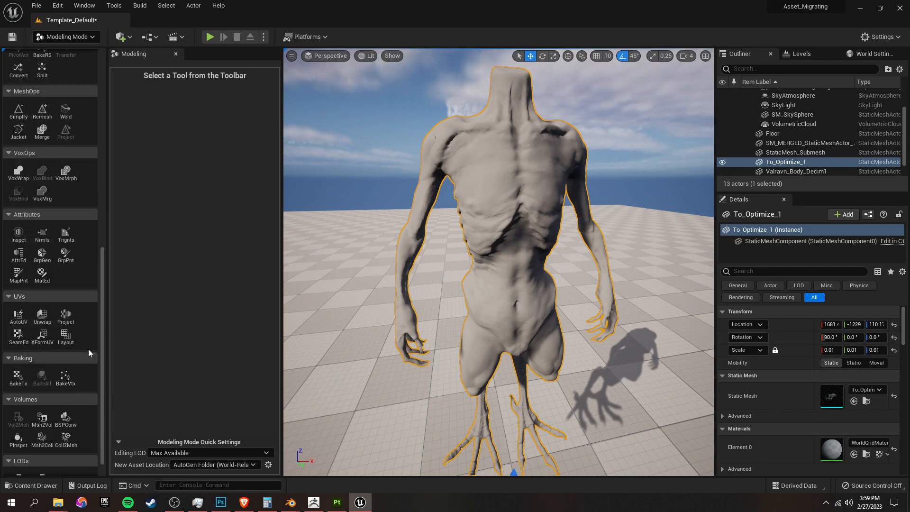
scroll(55, 316, "up", 2)
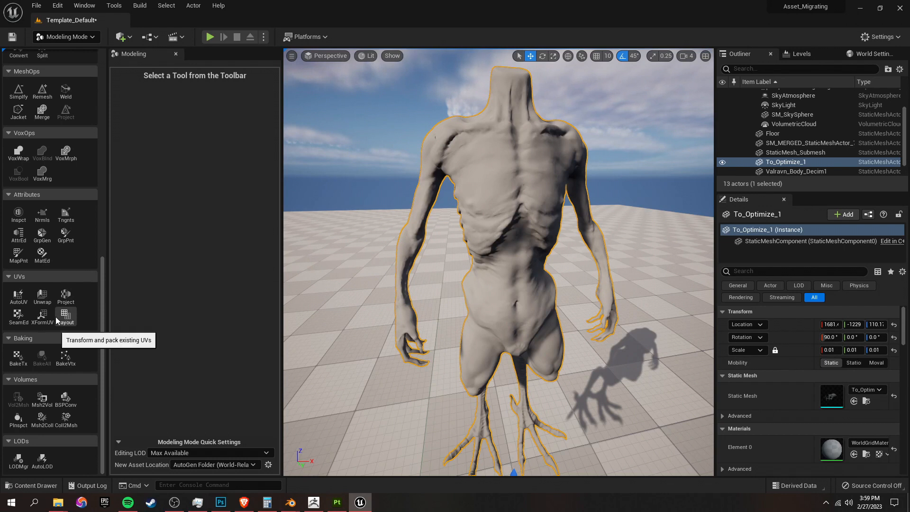
scroll(69, 254, "up", 2)
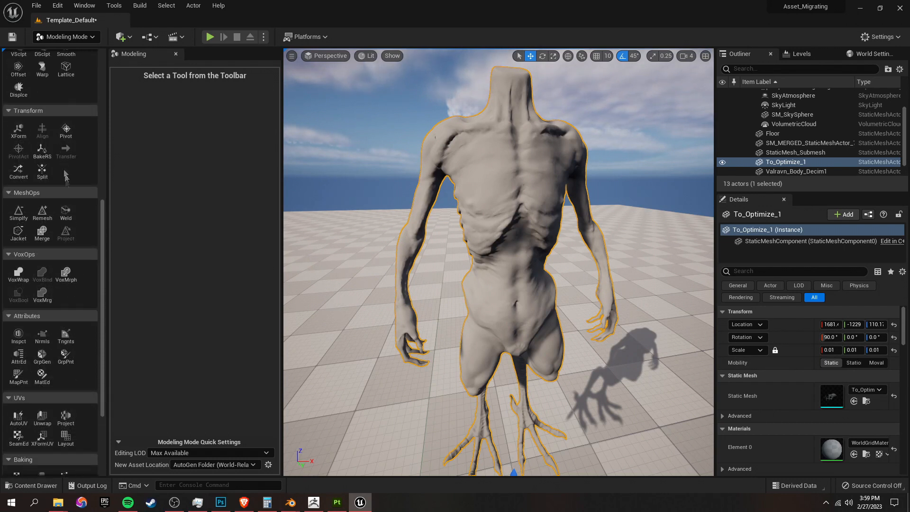
left_click(66, 130)
left_click(177, 164)
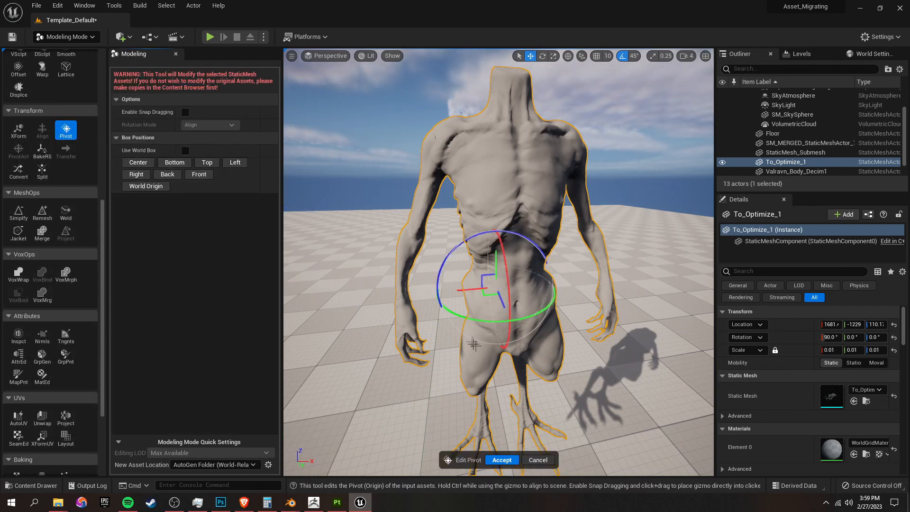
left_click(532, 458)
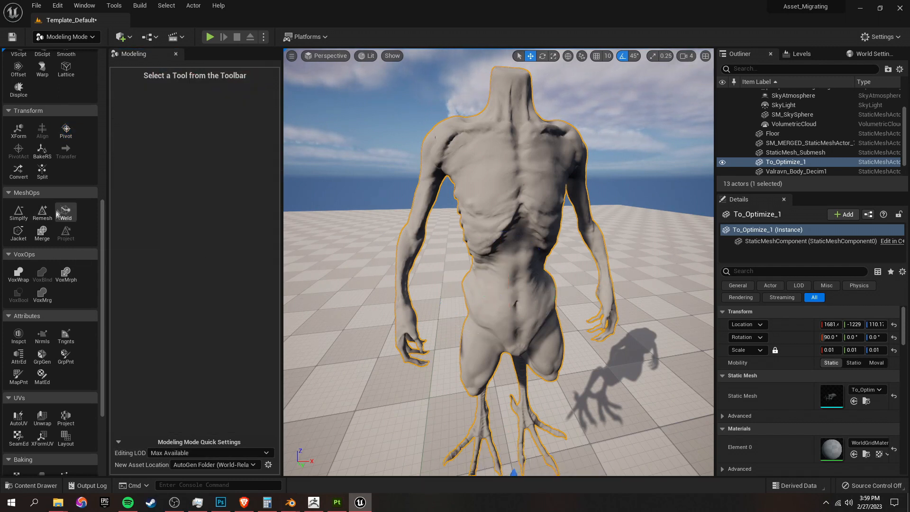
- Bake the rotation and full scale of To_Optimize_1 into its mesh and move its pivot to the bottom of its bounding box
left_click(45, 158)
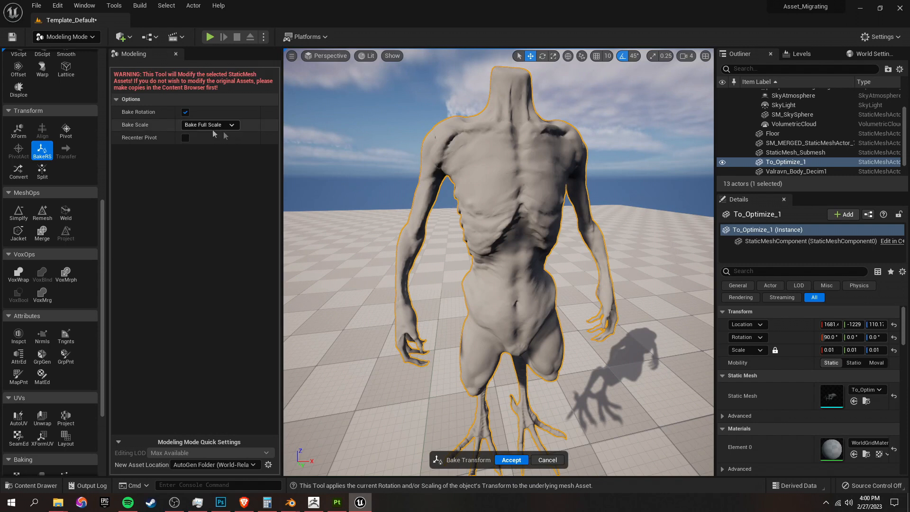
left_click(511, 457)
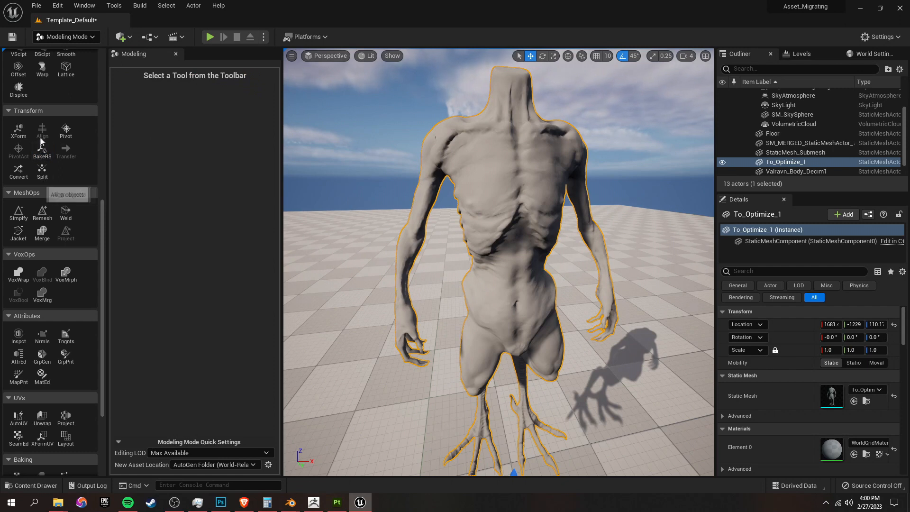
left_click(66, 129)
left_click(175, 162)
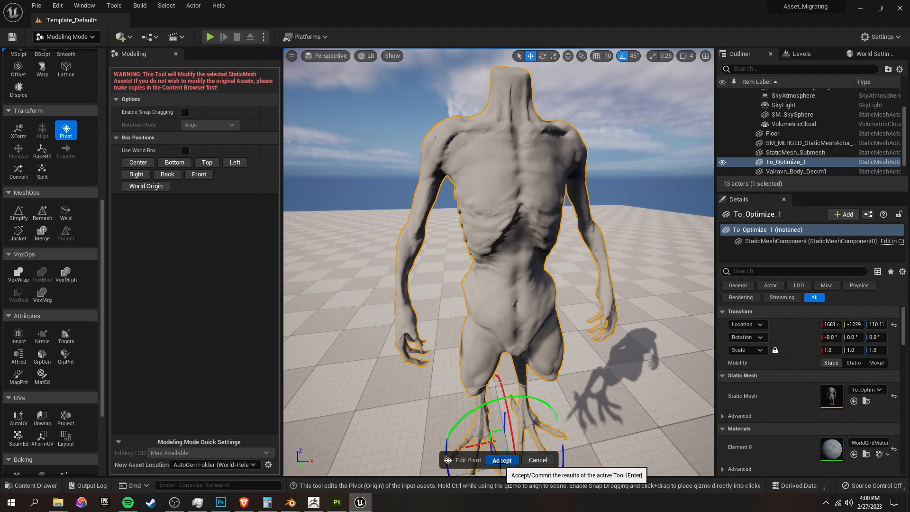
left_click(504, 460)
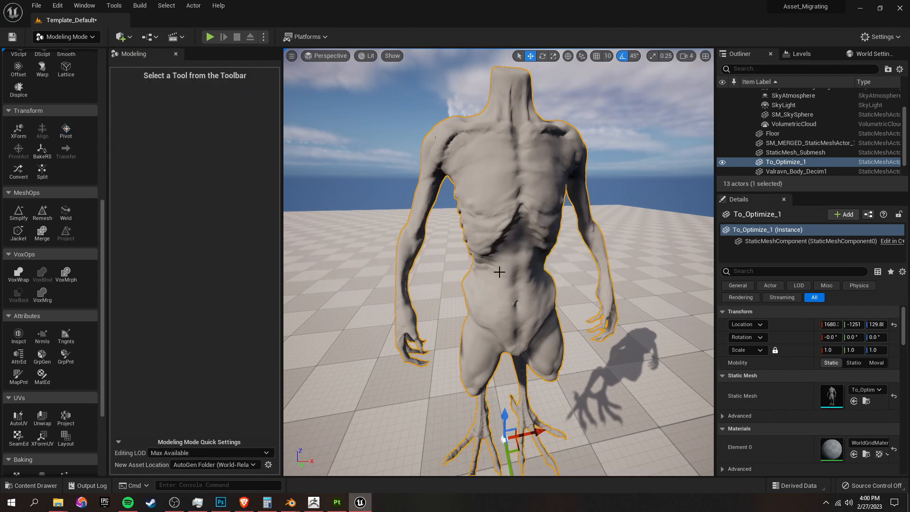
scroll(499, 272, "up", 5)
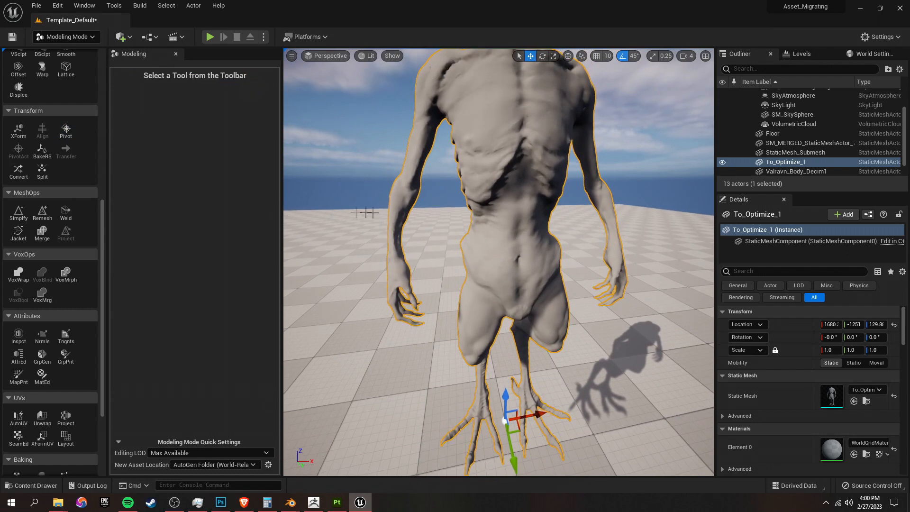
mouse_move(583, 291)
right_mouse_down()
mouse_move(559, 291)
mouse_move(590, 294)
right_mouse_up()
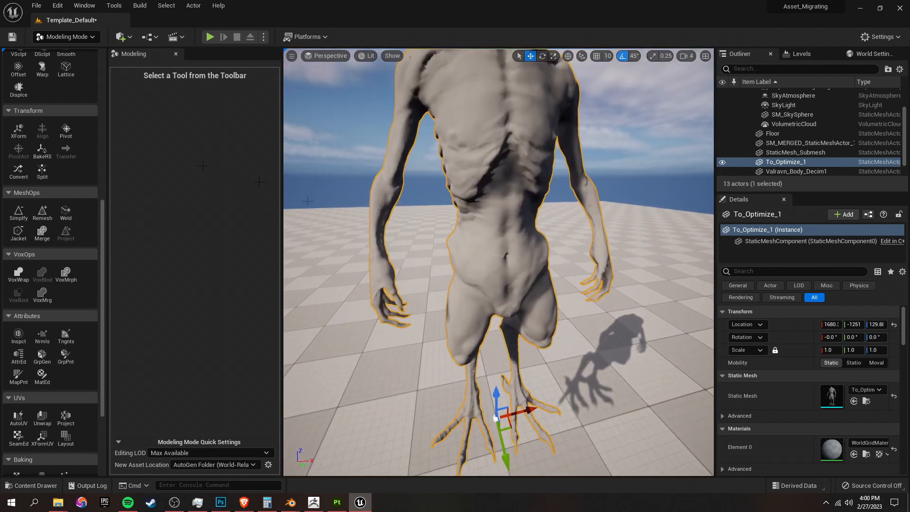
right_click_drag(426, 230, 409, 211)
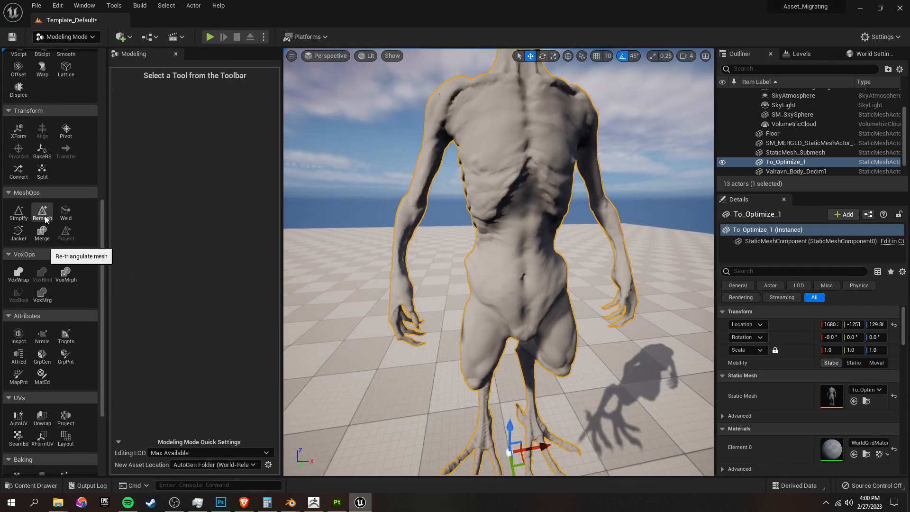
- Start a Simplify of To_Optimize_1, examine its wireframe around the hand and torso, and look up the mesh asset's triangle count
left_click(18, 212)
right_click_drag(349, 237, 314, 250)
key("w")
key("q")
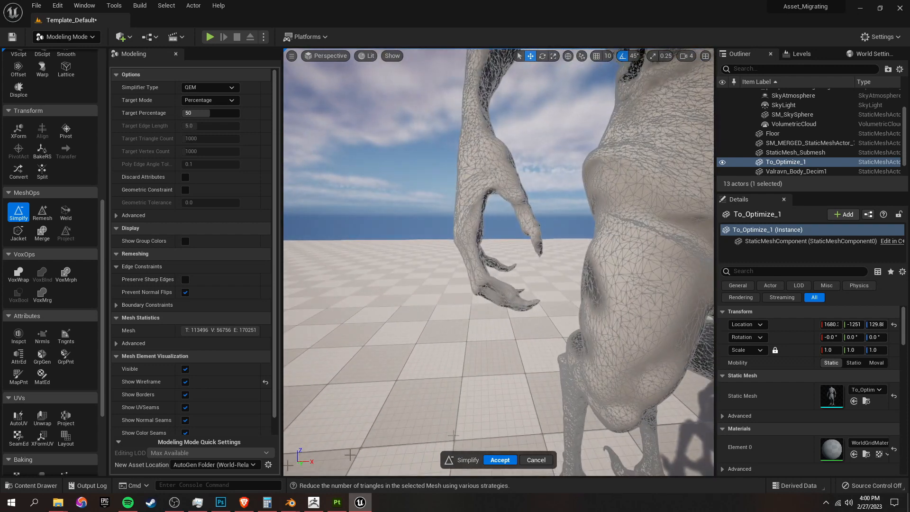
left_click(27, 491)
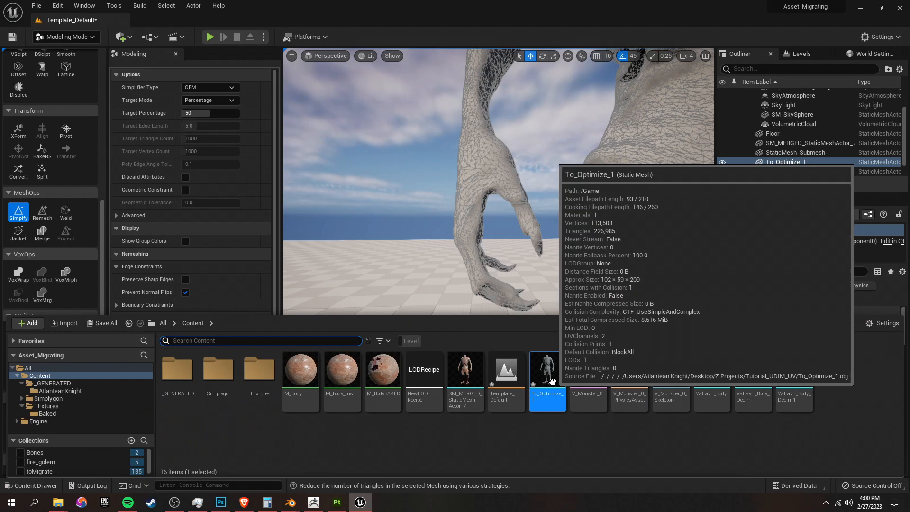
key("s")
right_click_drag(331, 241, 332, 240)
key("e")
key("a")
key("d")
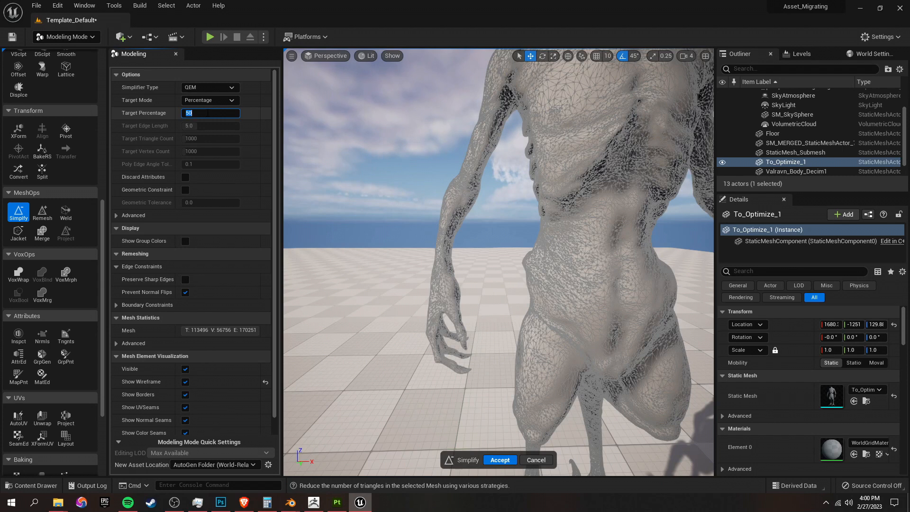
- Simplify To_Optimize_1 to a target percentage of 10, checking the wireframe on the hand before accepting
key("Return")
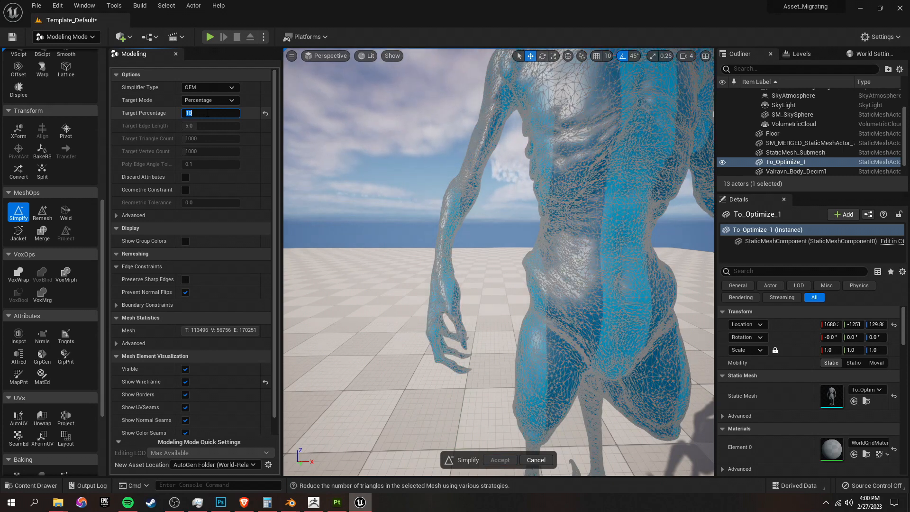
right_click_drag(474, 237, 550, 232)
key("w")
key("a")
key("s")
key("w")
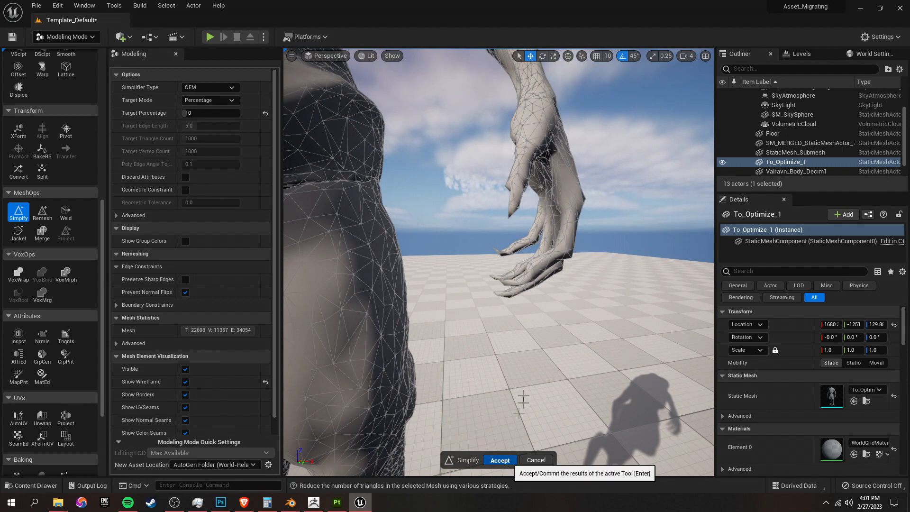
key("Return")
- Check the simplified asset's vertex and triangle counts and the body's shape, and undo the mesh simplification
key("ctrl+space")
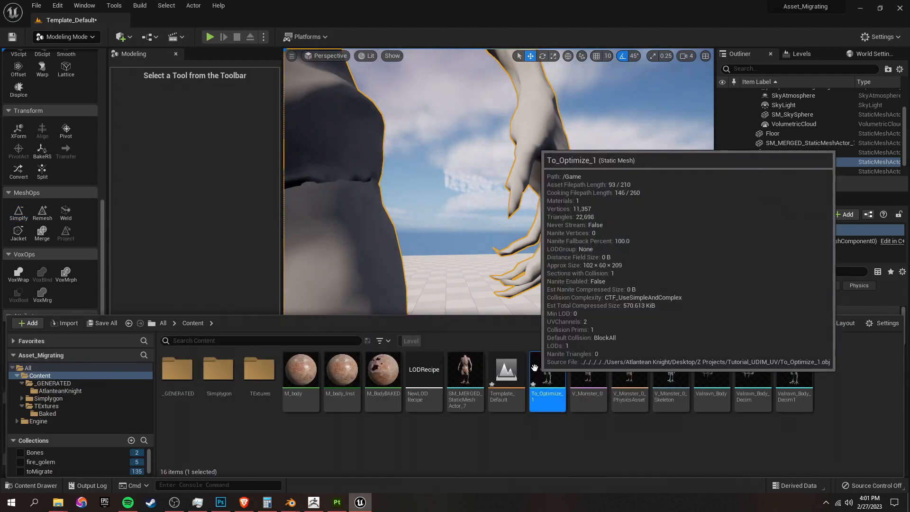
left_click_drag(502, 237, 522, 251, "alt")
mouse_move(499, 262)
right_mouse_down()
mouse_move(436, 280)
mouse_move(495, 270)
right_mouse_up()
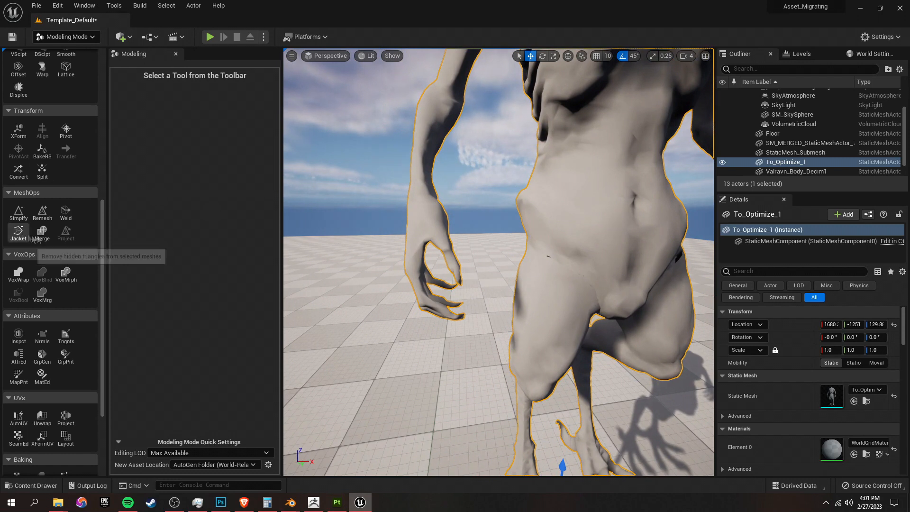
key("ctrl+z")
scroll(487, 258, "up", 3)
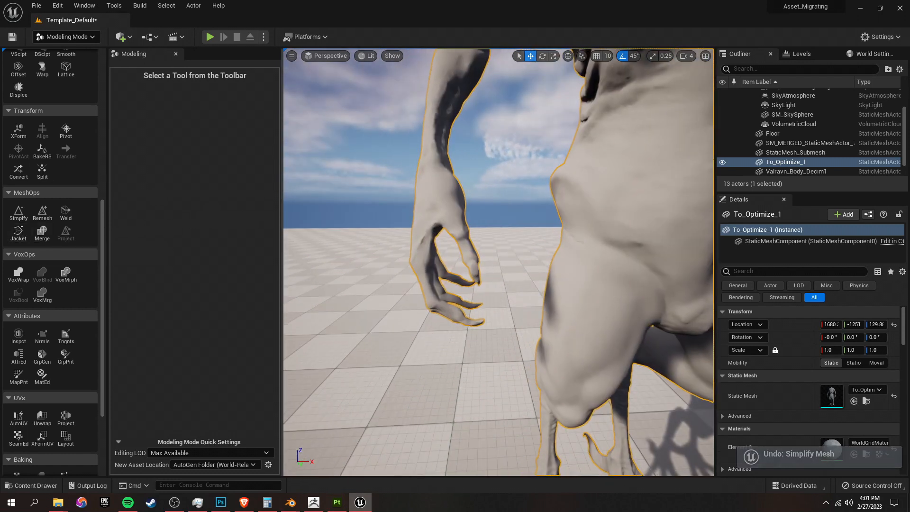
- Start Simplify on To_Optimize_1 again with a target percentage of 20 and inspect the preview around the hand
left_click(19, 212)
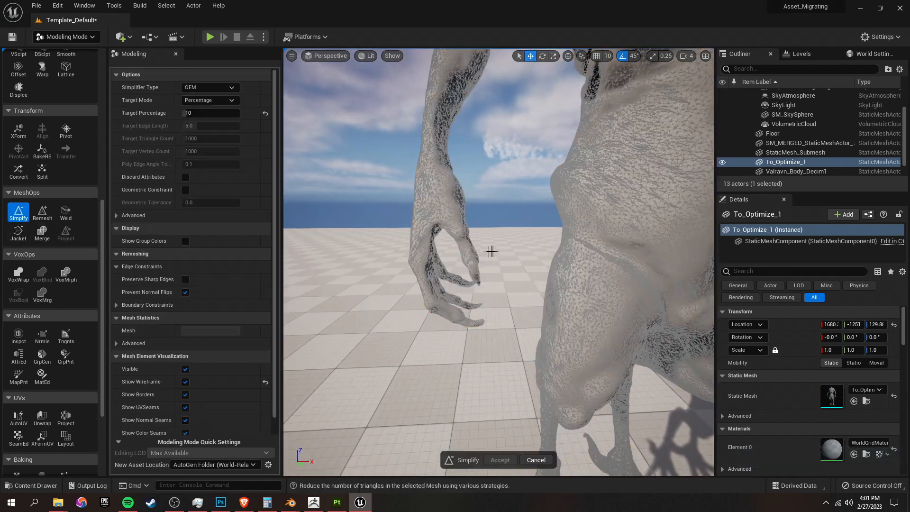
left_click(199, 113)
type("2")
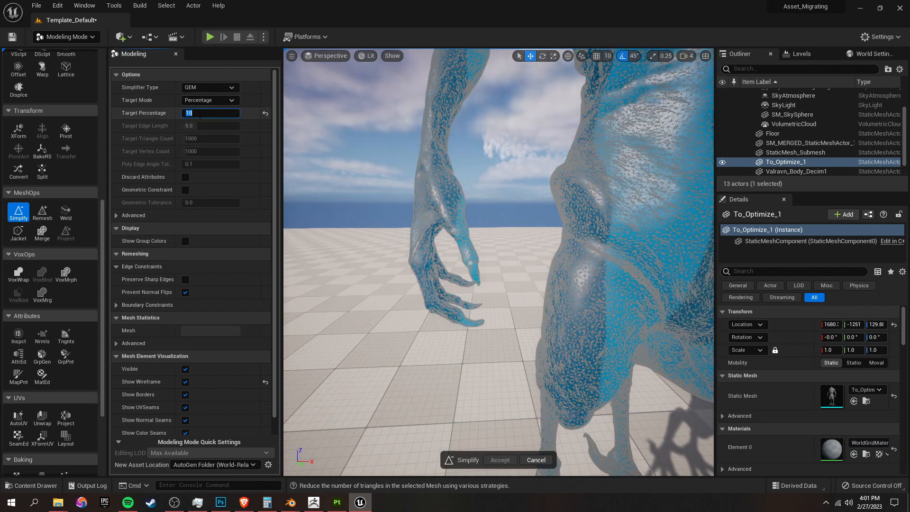
key("Return")
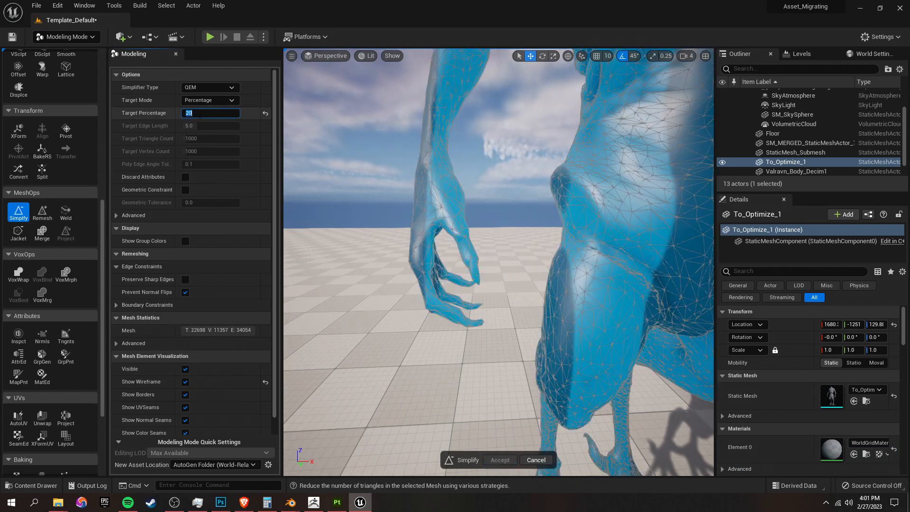
key("w")
right_click_drag(503, 256, 457, 255)
key("d")
key("s")
key("d")
key("a")
- Set the Simplify target percentage to 10, check the hand's wireframe, and accept the simplified mesh
left_click(217, 113)
type("1")
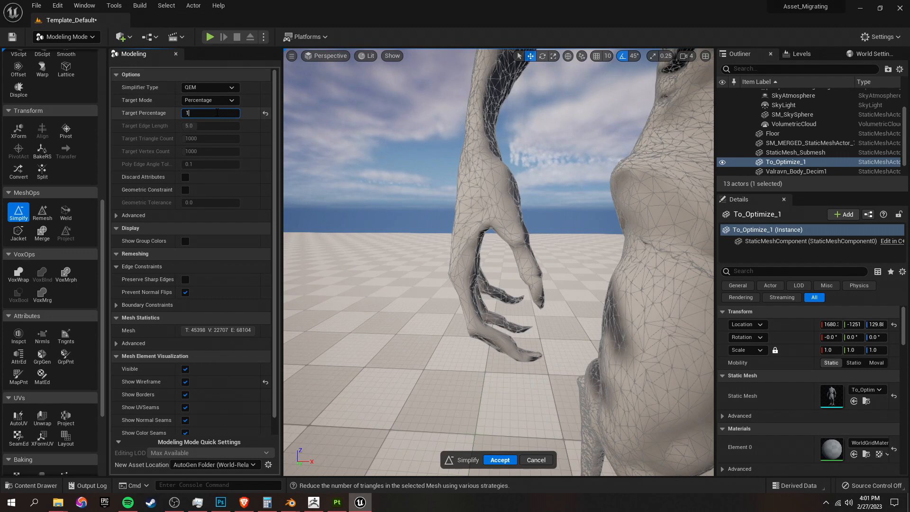
type("0")
key("Return")
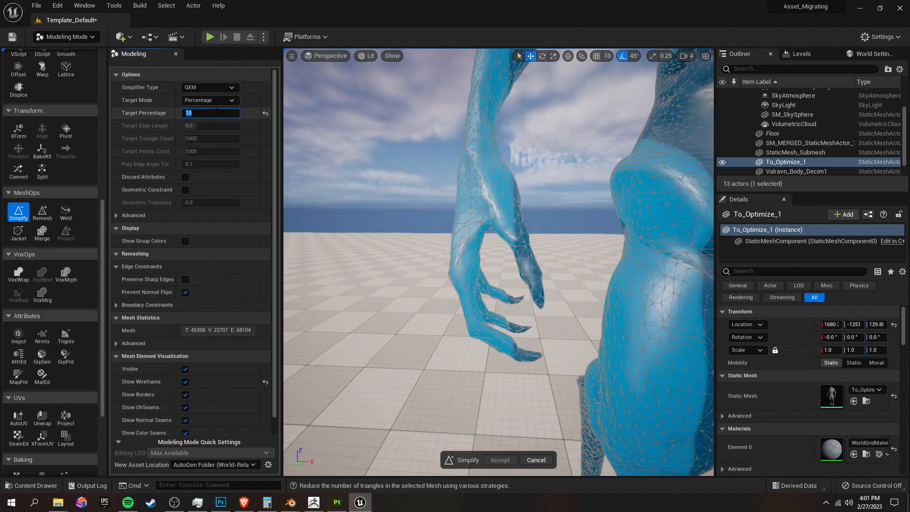
right_click_drag(423, 228, 439, 251)
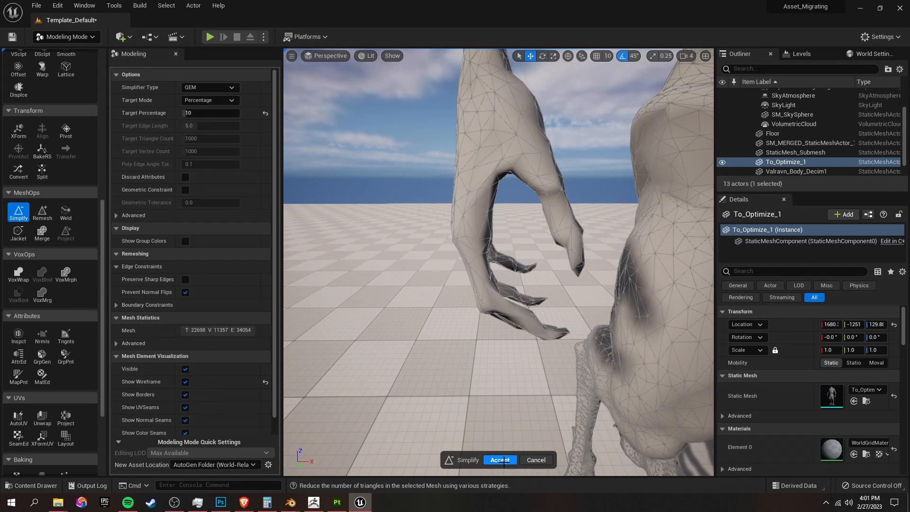
left_click(501, 459)
right_click_drag(433, 373, 457, 360)
right_click_drag(417, 204, 448, 219)
- Switch from Modeling to Select mode, view the simplified body from the front, and save the level
left_click(80, 39)
left_click(84, 51)
mouse_move(512, 132)
right_mouse_down()
mouse_move(495, 135)
mouse_move(512, 132)
right_mouse_up()
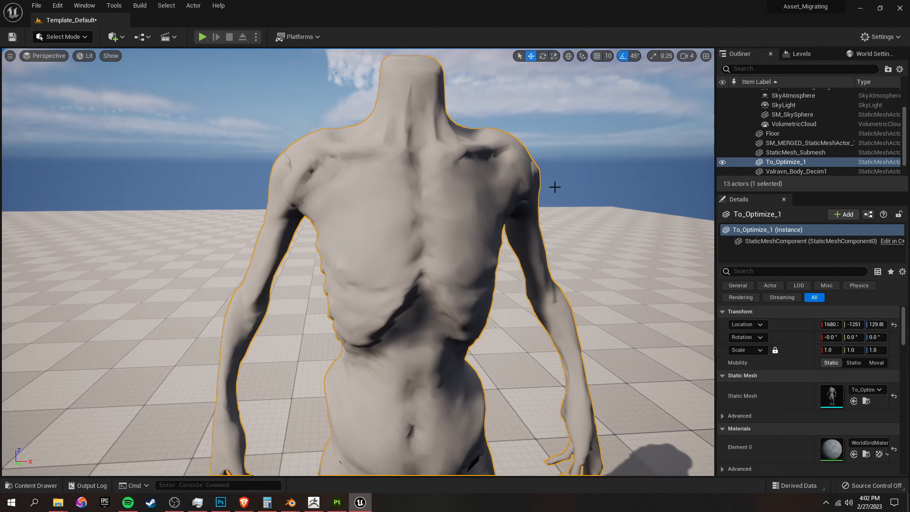
right_click_drag(554, 187, 541, 189)
key("s")
key("ctrl+s")
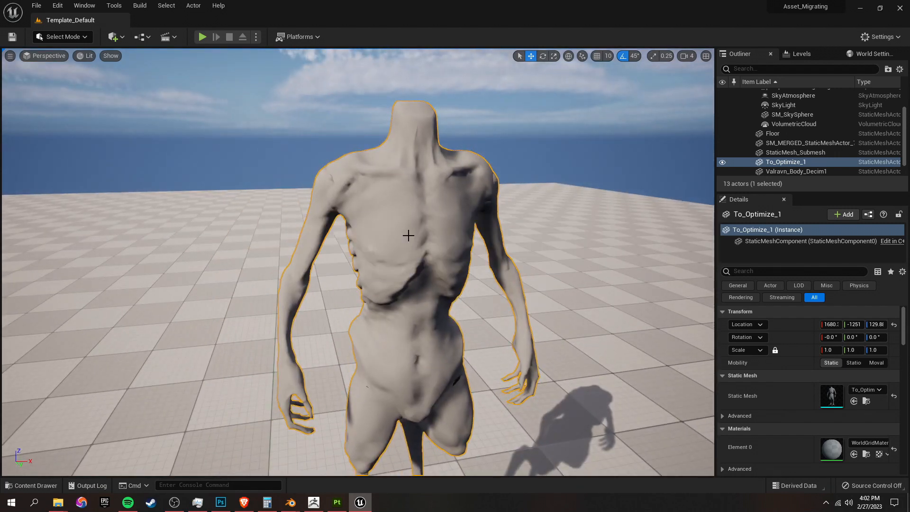
- Locate the To_Optimize_1 asset in the content browser and export it as an FBX file named TO_UDIM in the Tutorial_UDIM_UV folder
key("ctrl+b")
right_click(545, 368)
mouse_move(593, 195)
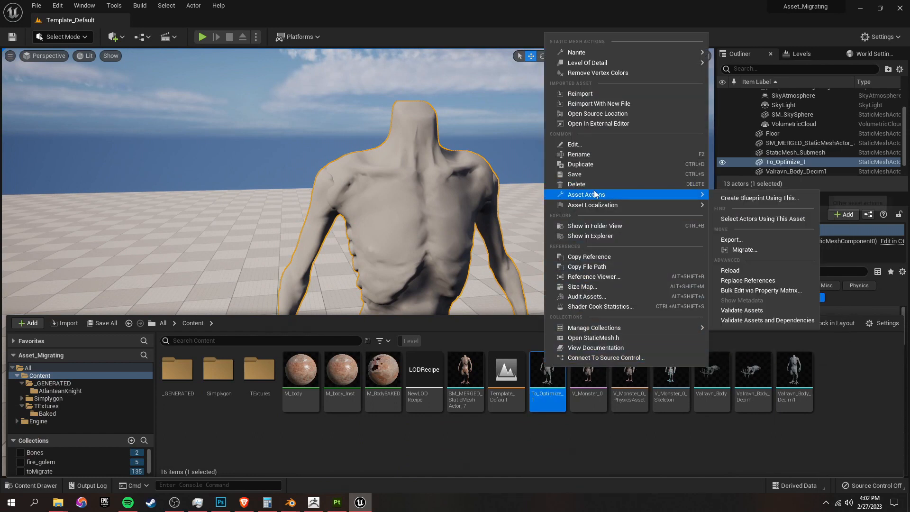
left_click(749, 235)
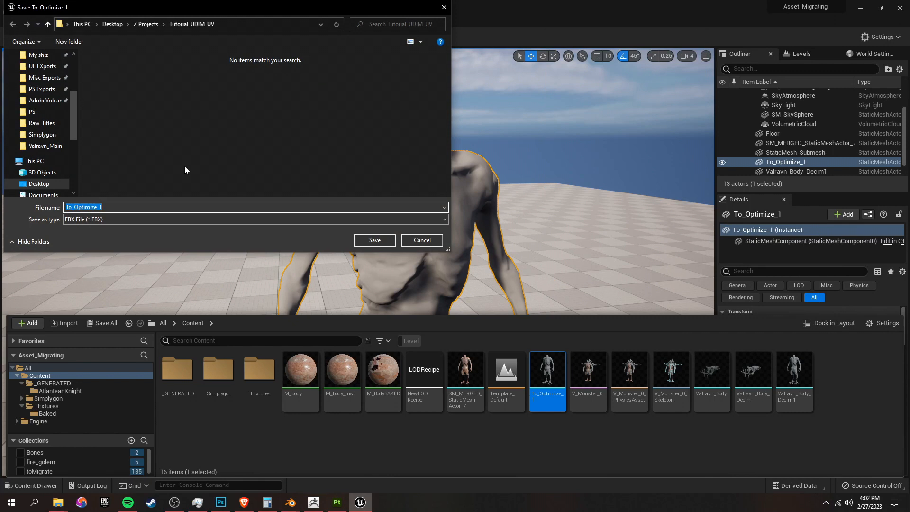
type("TO_")
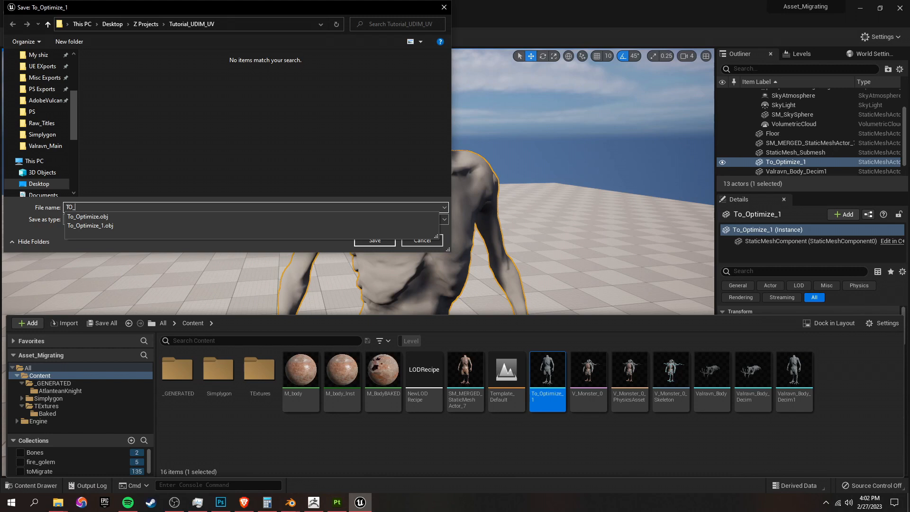
type("UDIM")
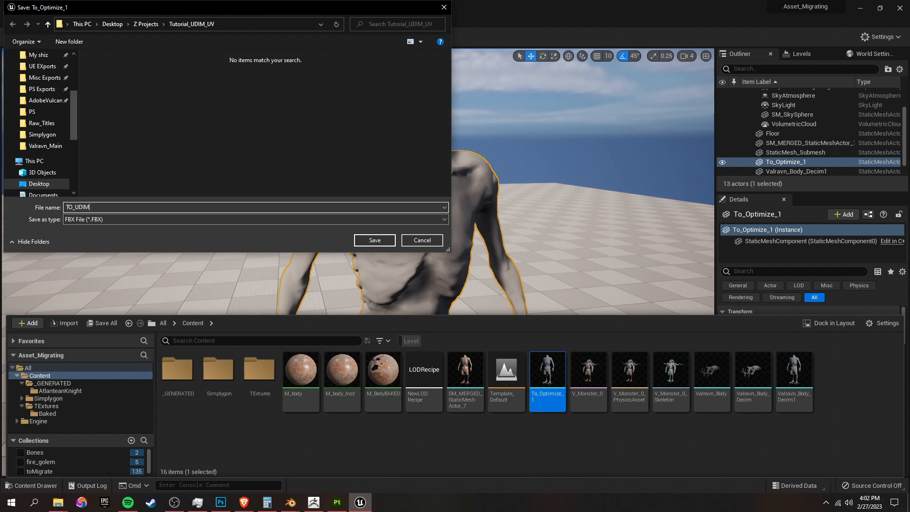